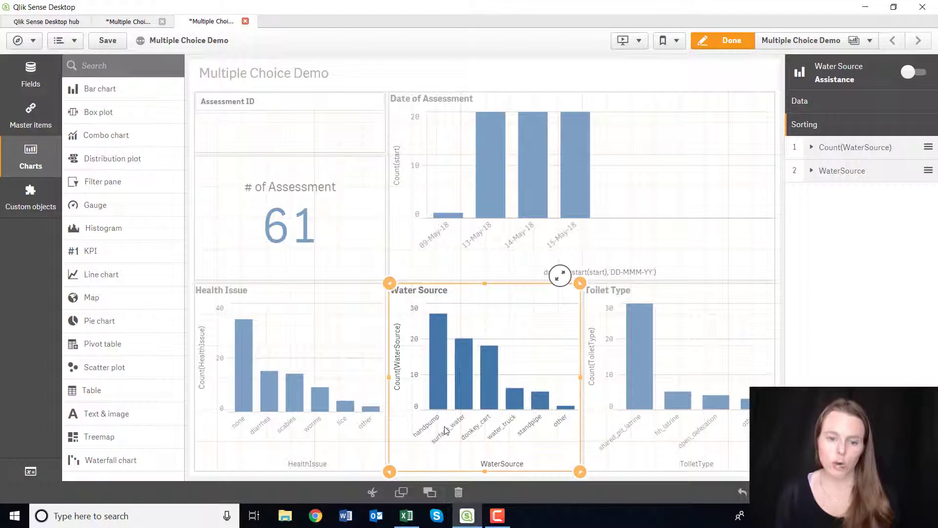
Switch to Excel and examine the name and label columns of the choices sheet, rows 1 to 18
click(406, 515)
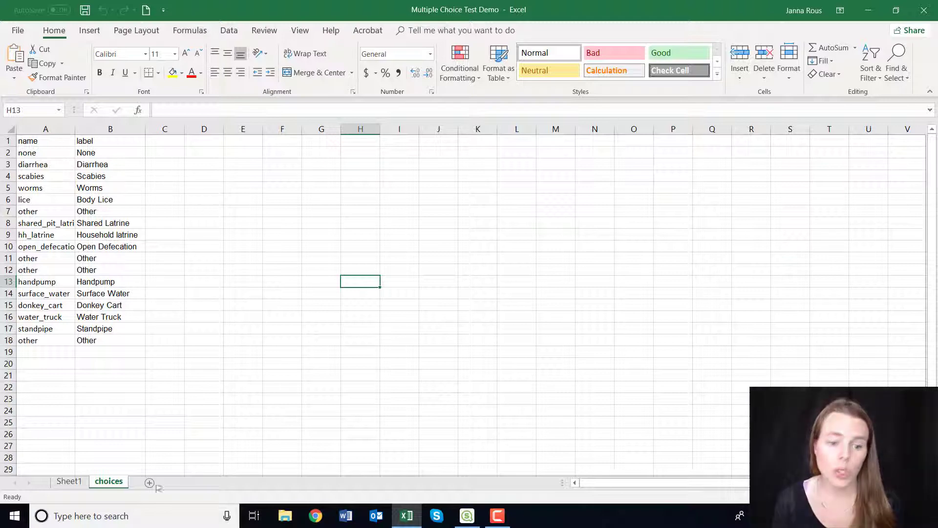
drag(51, 129, 94, 129)
click(34, 144)
key(Tab)
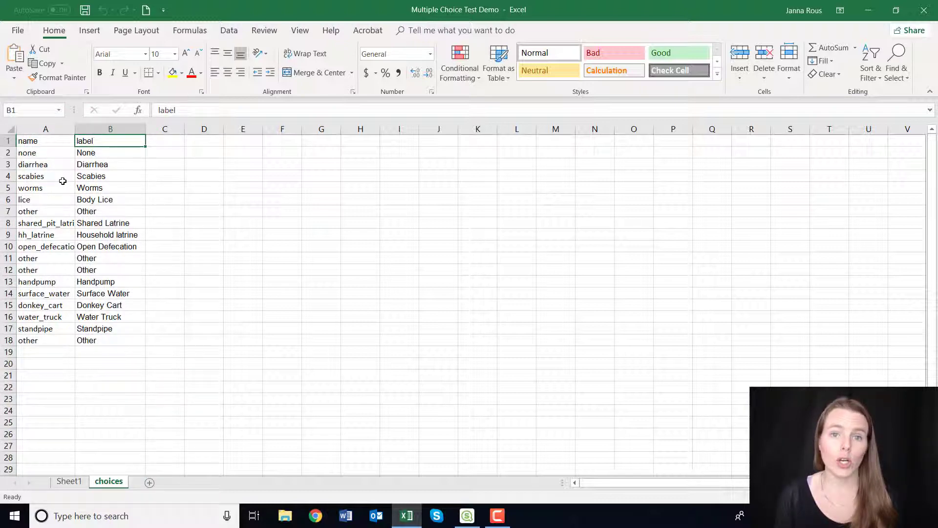
drag(50, 142, 124, 337)
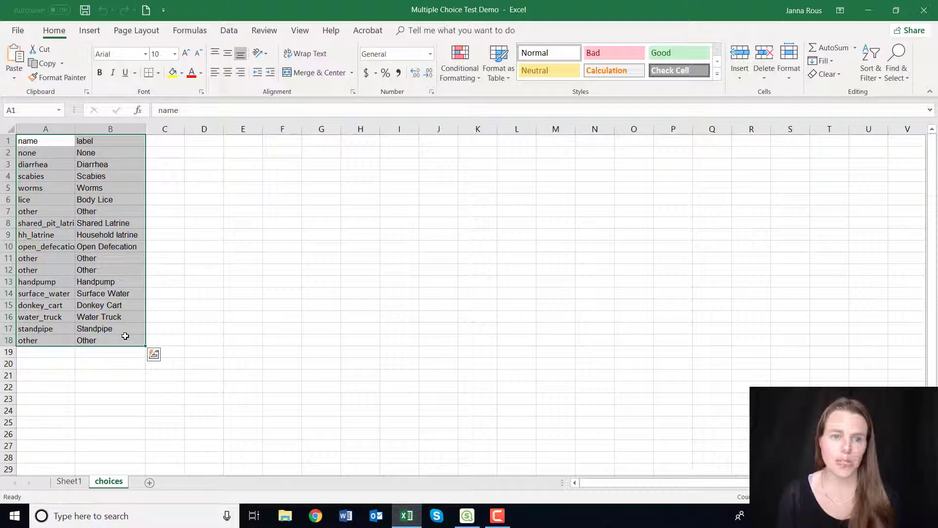
click(103, 248)
click(79, 284)
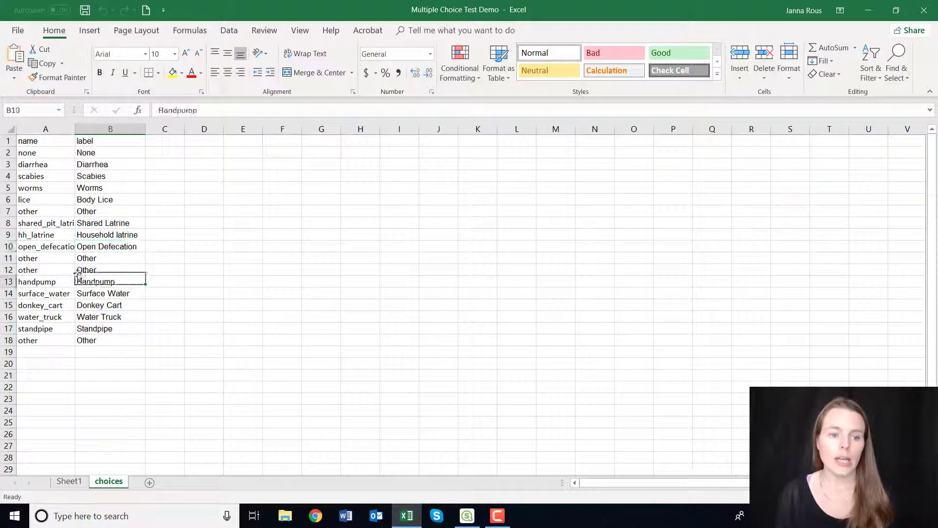
Save only the choices sheet to the Desktop as a CSV UTF-8 (Comma delimited) file named "Choices csv"
click(18, 31)
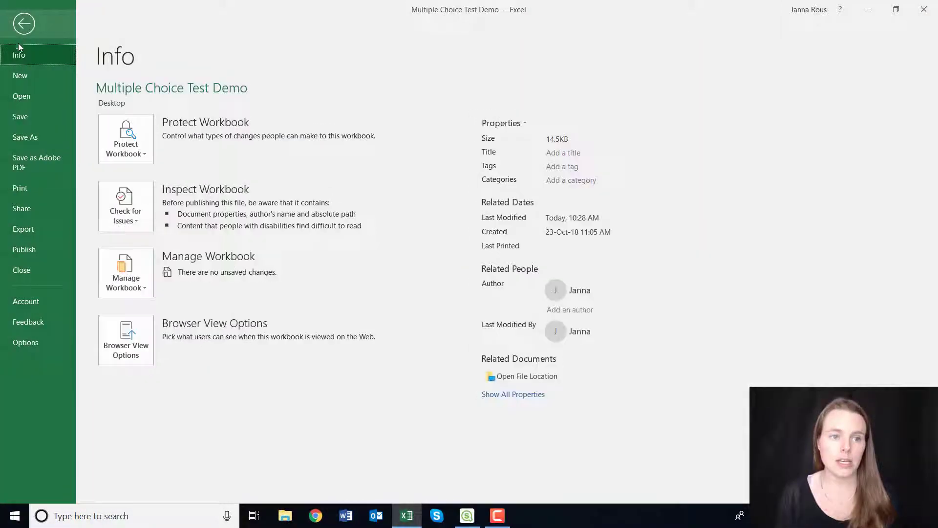
click(31, 139)
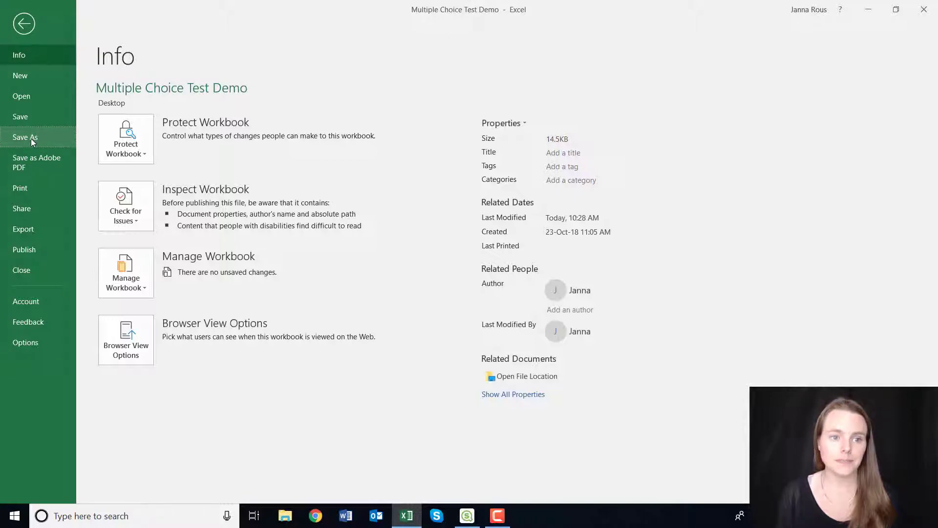
click(390, 122)
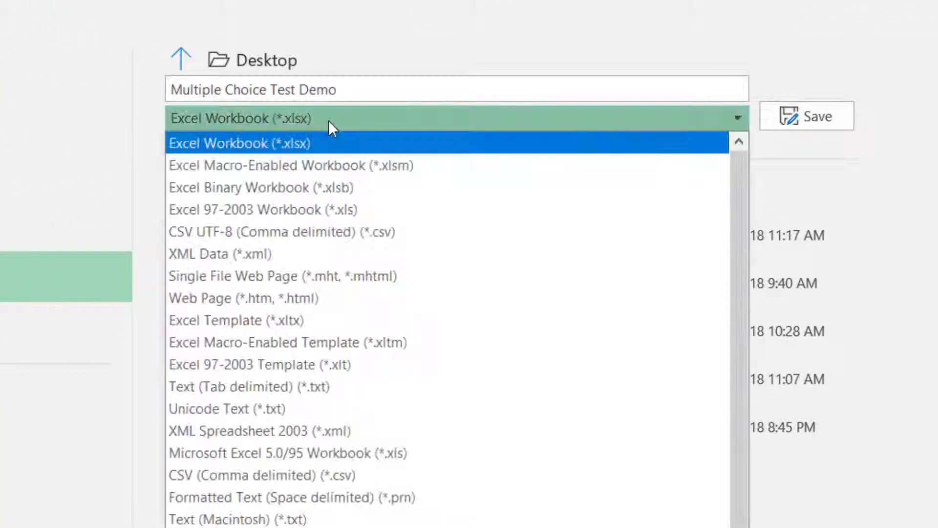
click(376, 231)
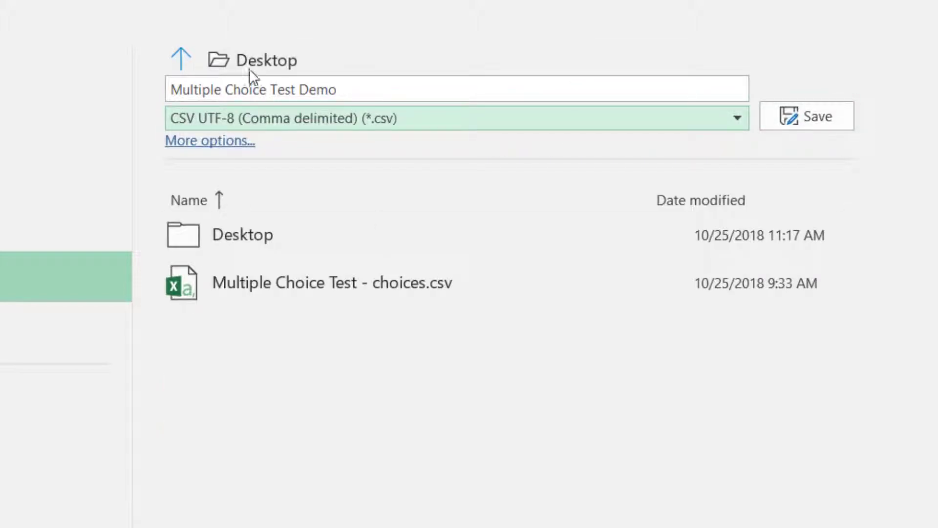
click(377, 88)
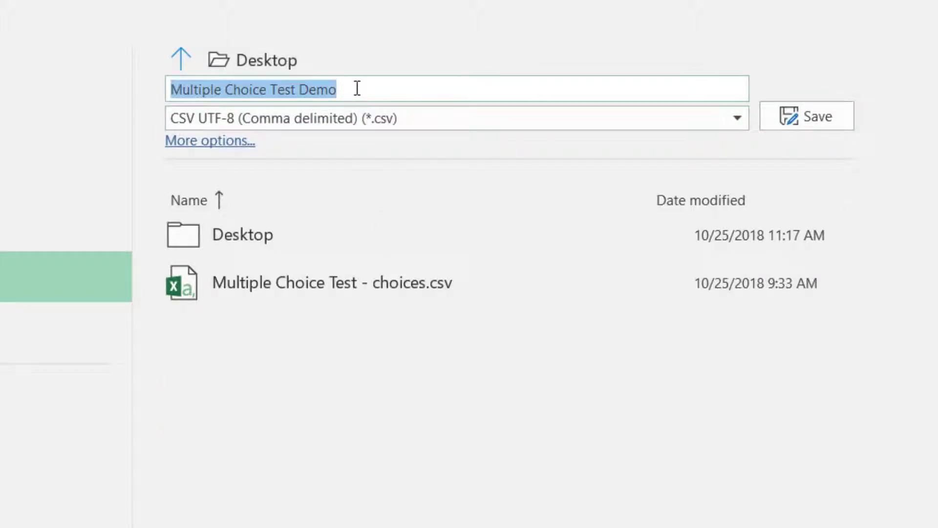
text(Choices c)
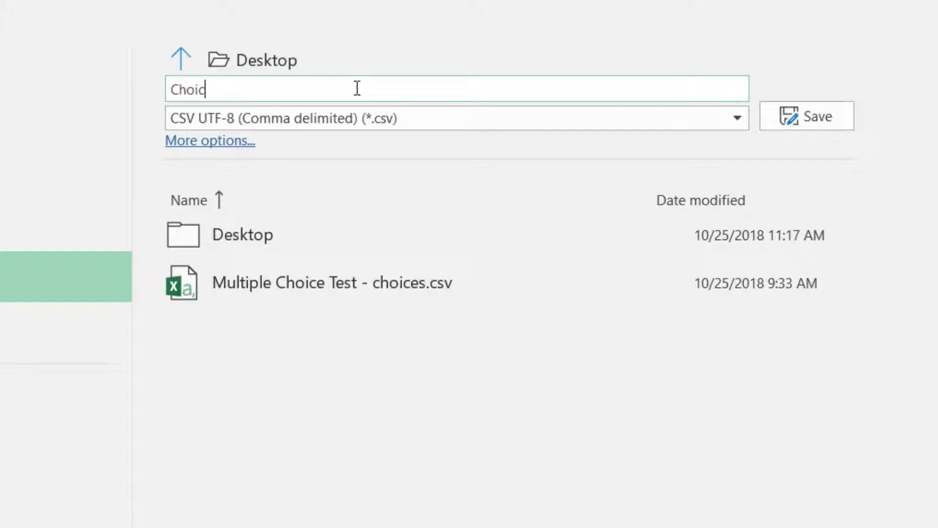
text(sv)
click(811, 113)
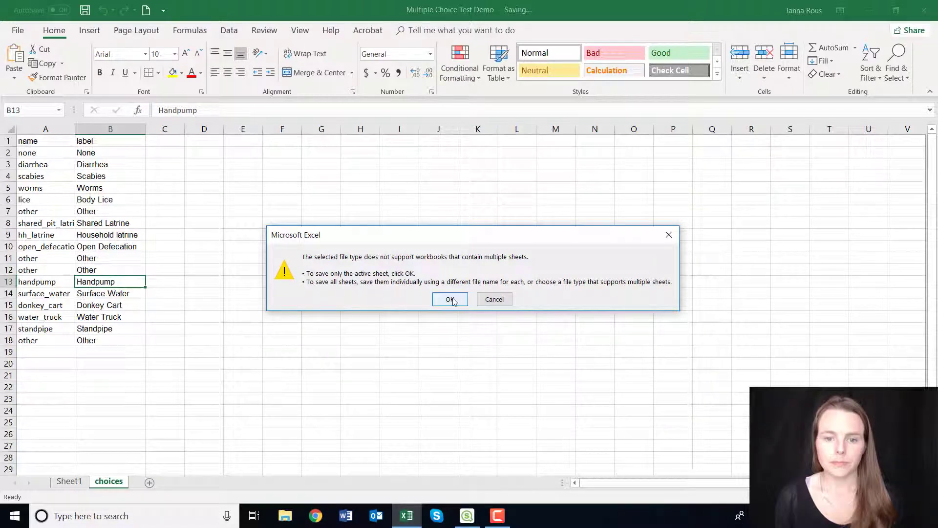
click(449, 307)
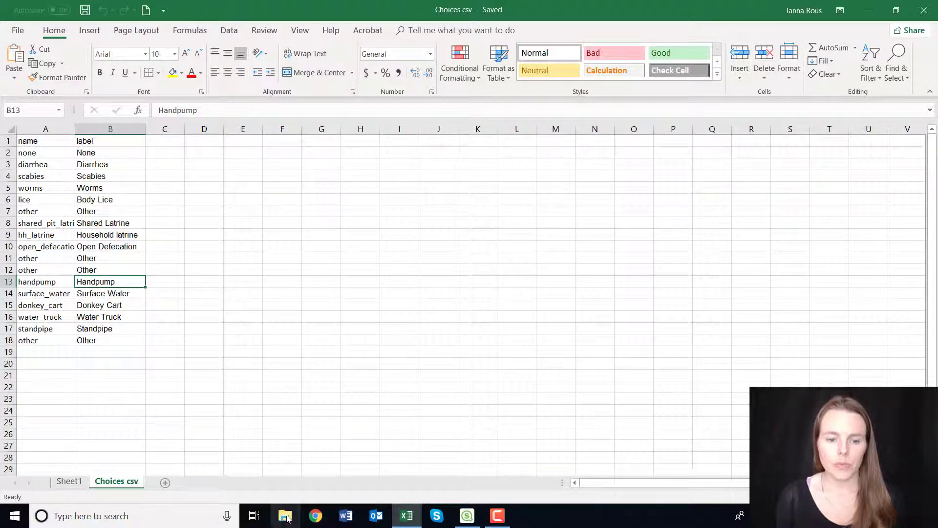
Find the Choices csv file in the Desktop folder and open it in Notepad++
click(467, 515)
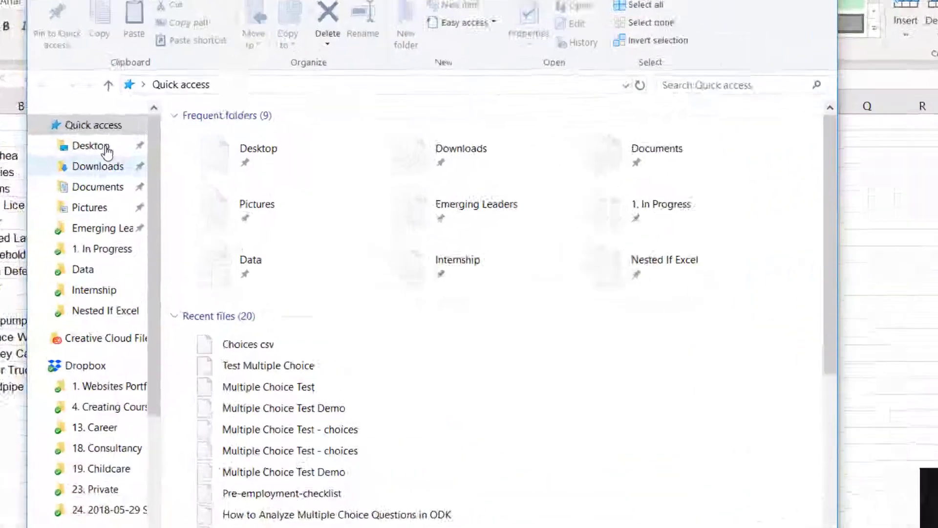
click(159, 157)
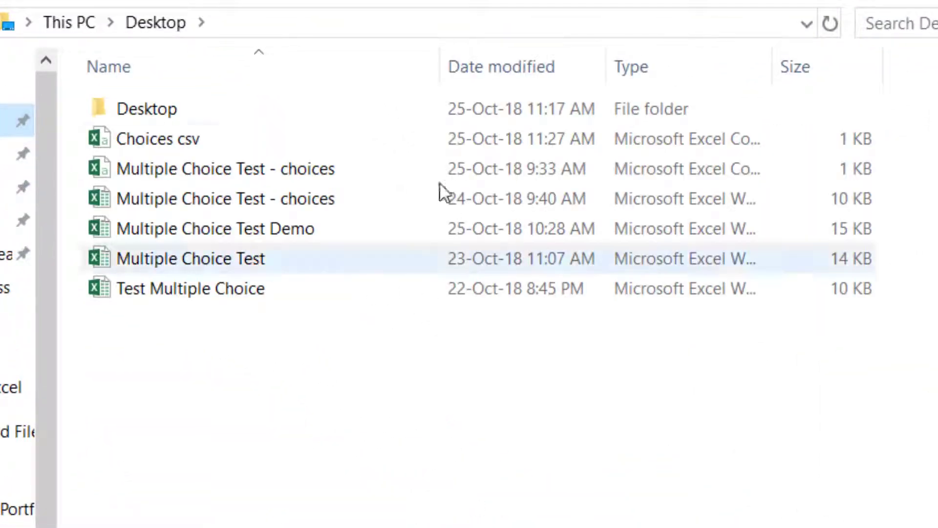
click(135, 139)
right_click(134, 136)
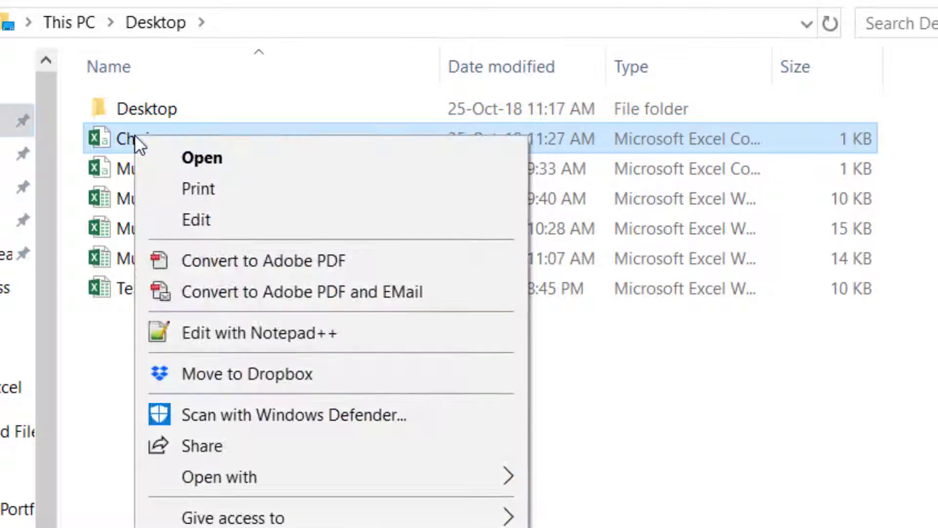
click(268, 337)
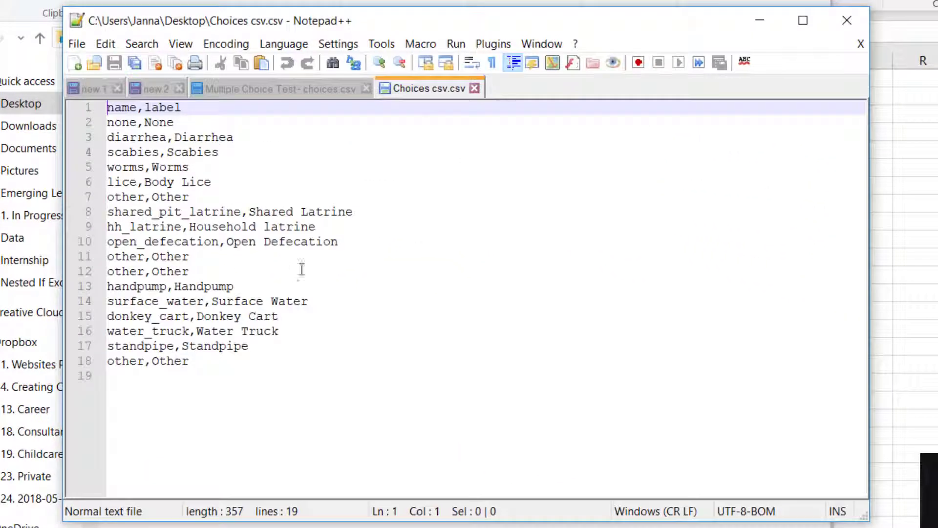
Examine the comma-separated name and label rows of the Choices csv file
click(138, 123)
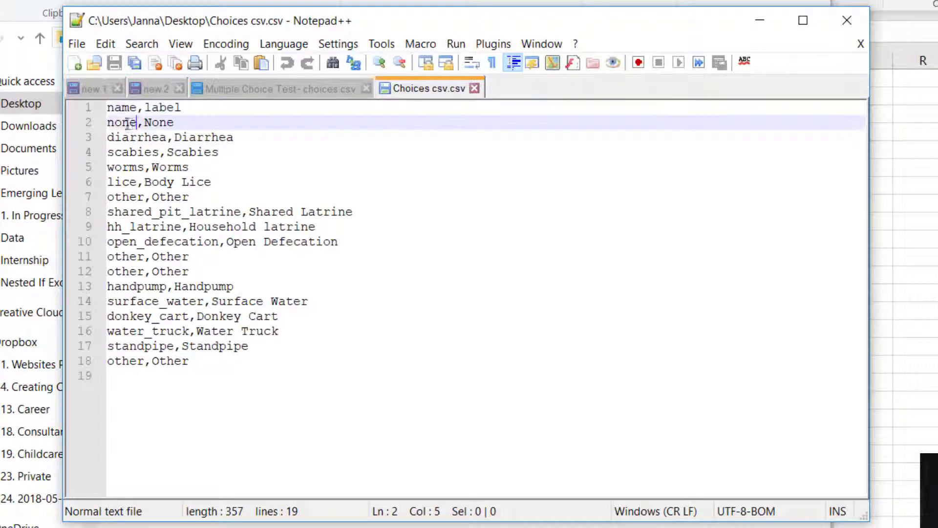
drag(113, 124, 360, 346)
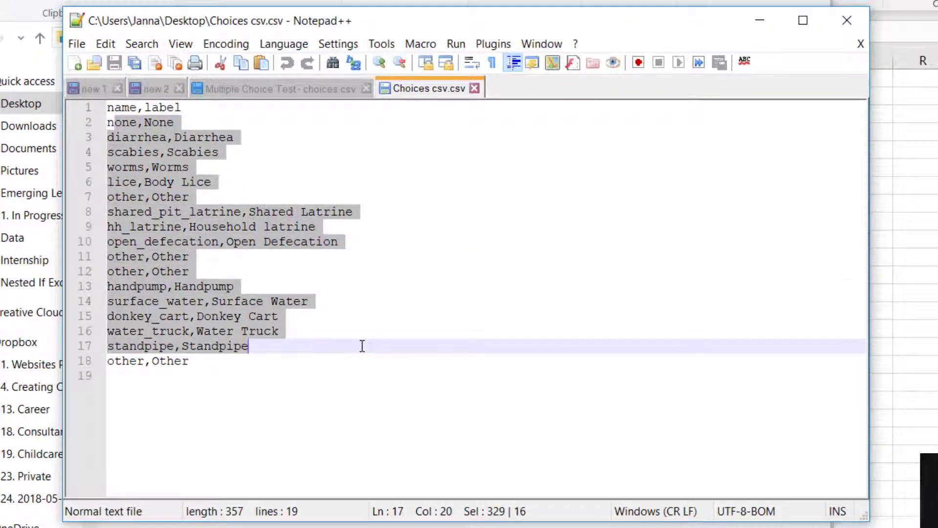
click(310, 365)
drag(223, 377, 56, 110)
click(287, 348)
click(291, 362)
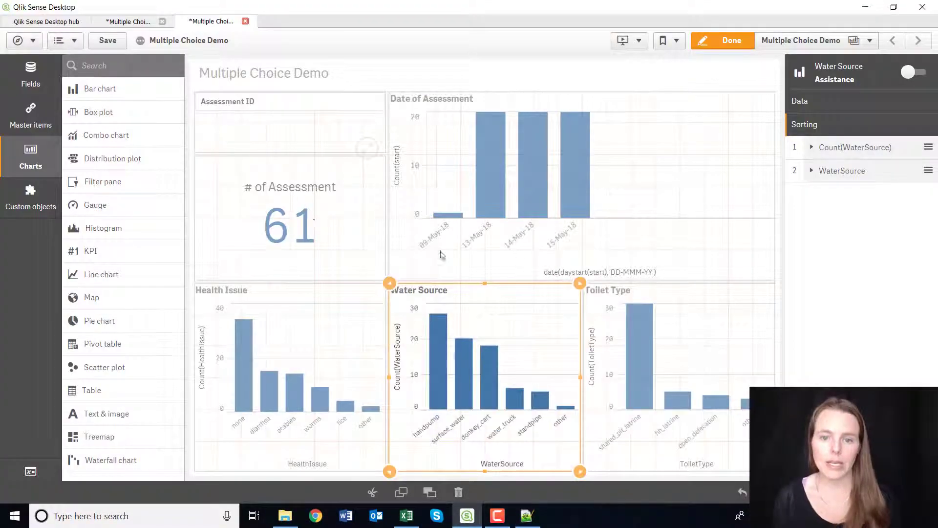
Switch to the Qlik Sense load script and examine its existing LOAD statements
click(146, 22)
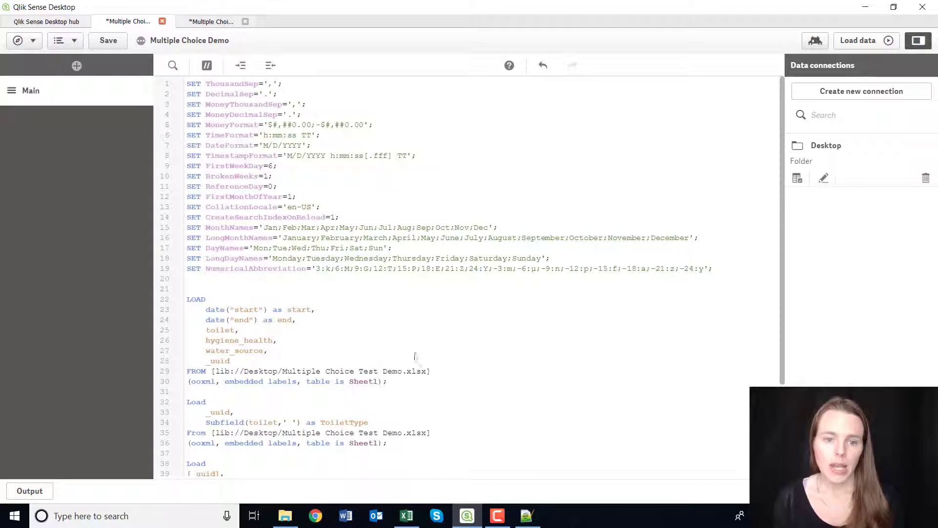
scroll(384, 336, down, 4)
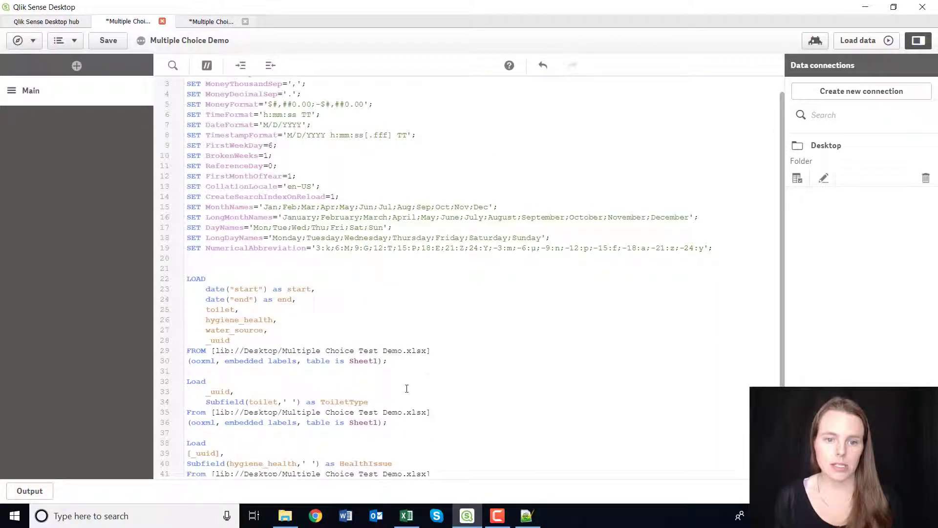
drag(409, 453, 187, 180)
scroll(359, 325, up, 4)
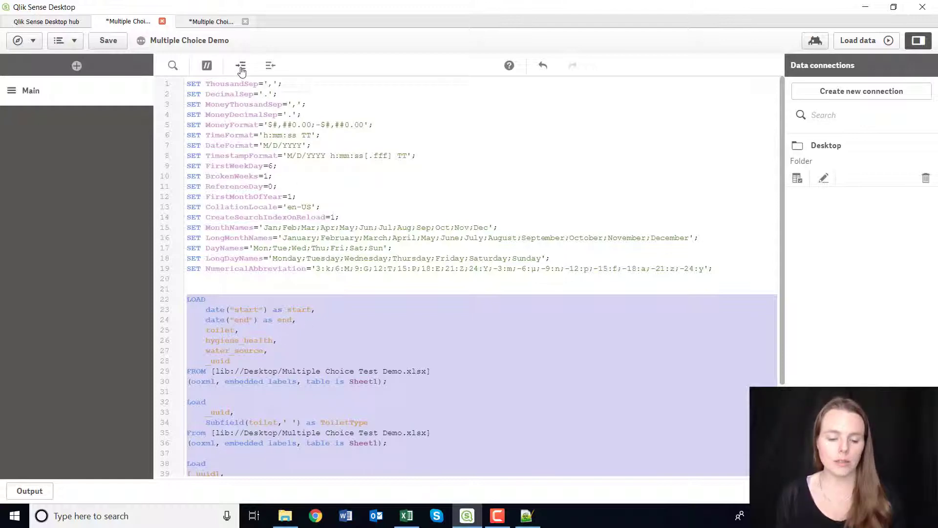
Return to Notepad++ and compare the names and labels in the scabies and water_truck rows
key(alt+Tab)
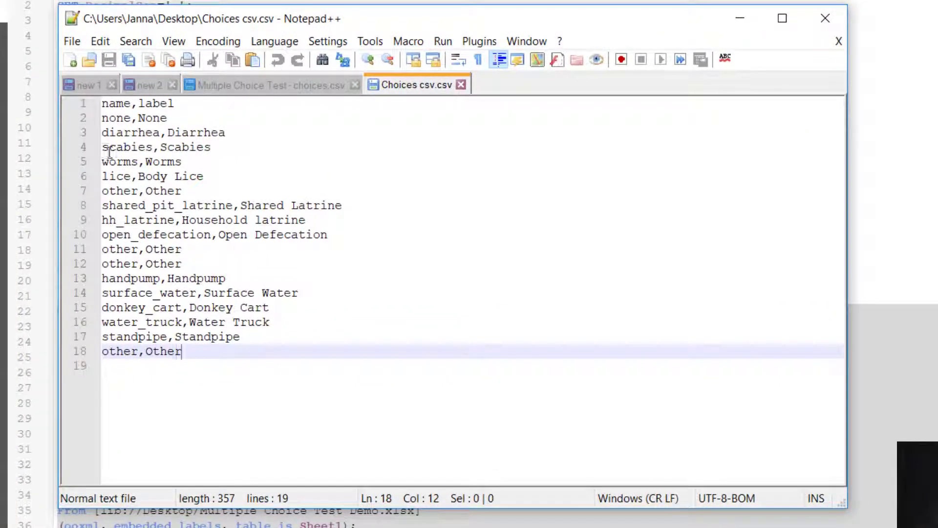
click(106, 151)
drag(106, 151, 152, 149)
click(162, 149)
double_click(162, 149)
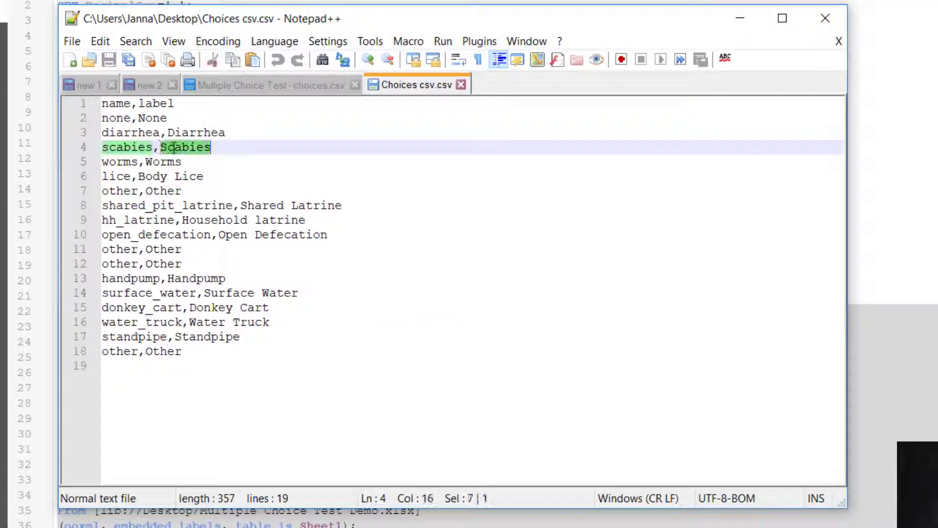
triple_click(210, 147)
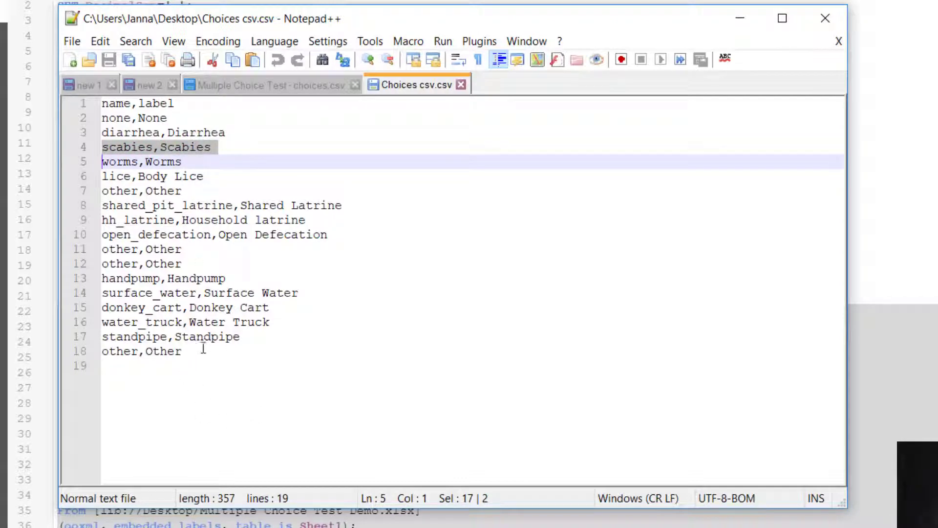
drag(117, 324, 270, 324)
click(200, 326)
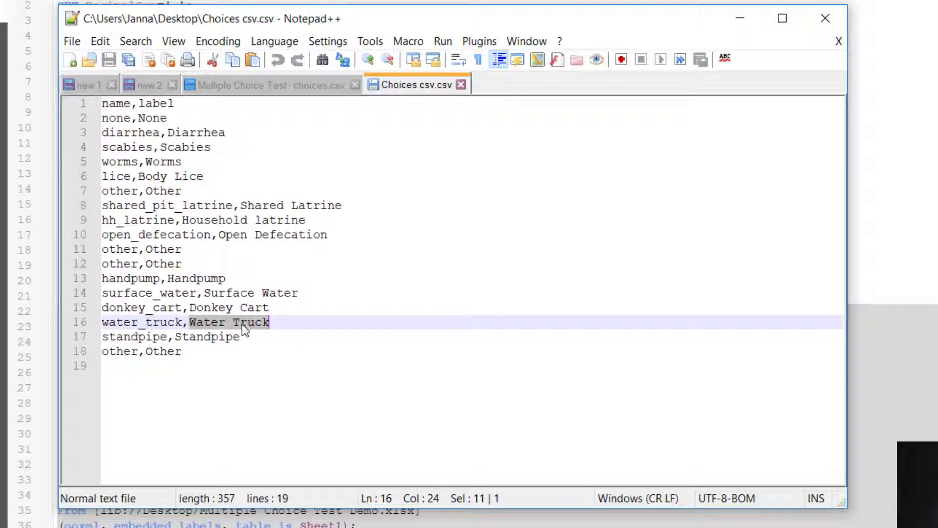
click(285, 332)
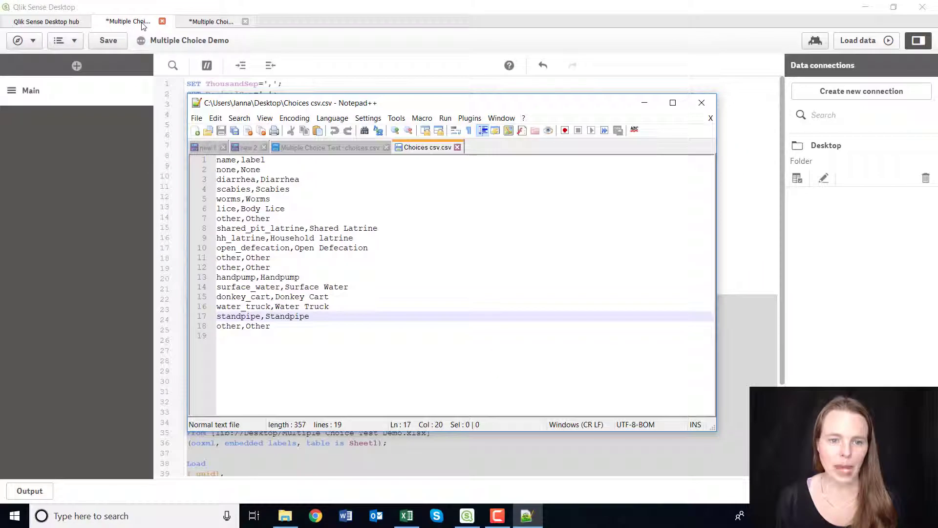
Add a section named MappingTables to the Qlik Sense load script
click(140, 22)
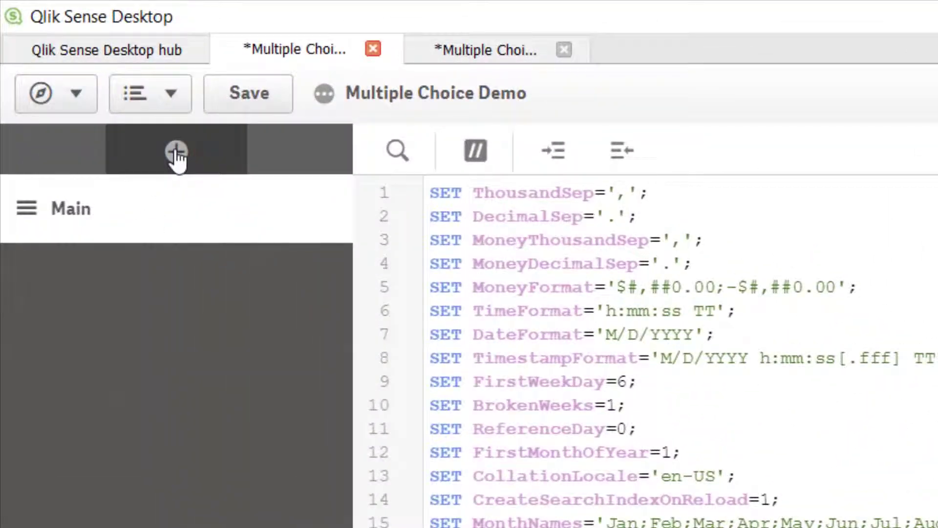
click(177, 152)
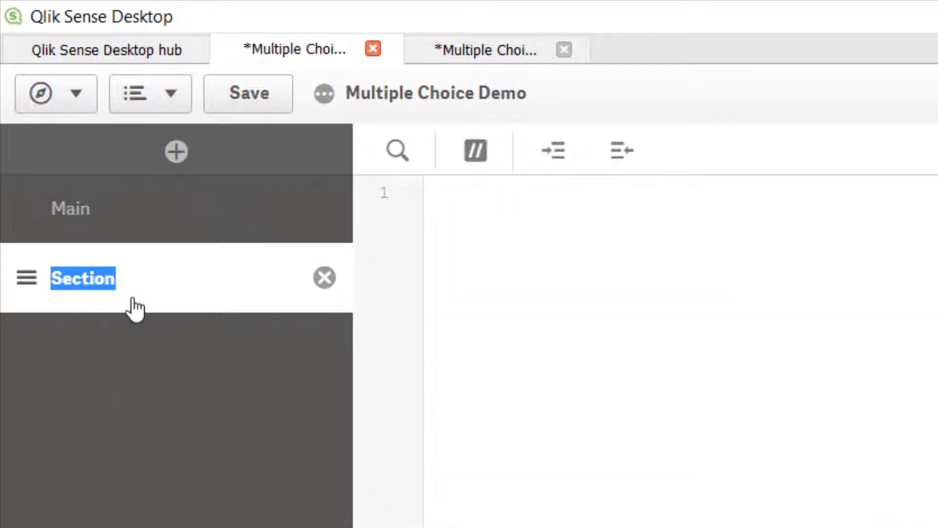
text(Mppa)
key(BackSpace)
key(BackSpace)
key(BackSpace)
text(apping)
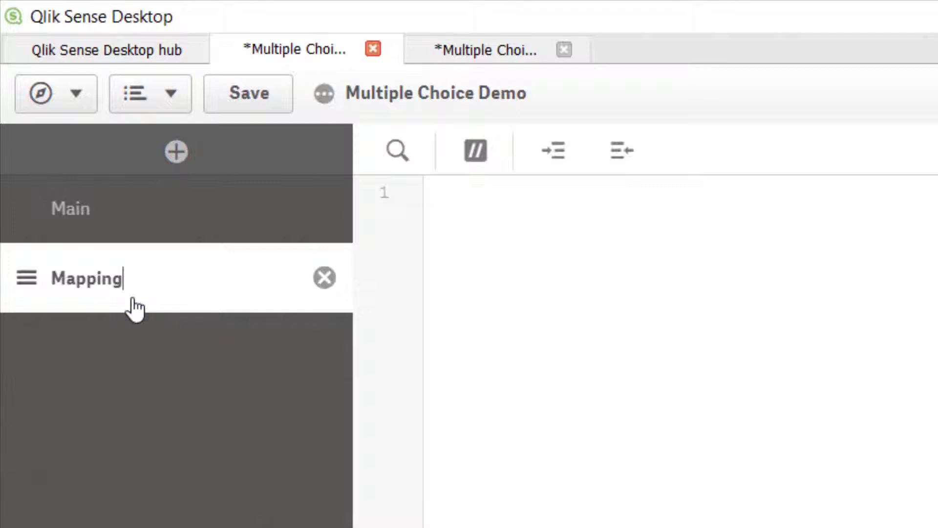
text(Tables)
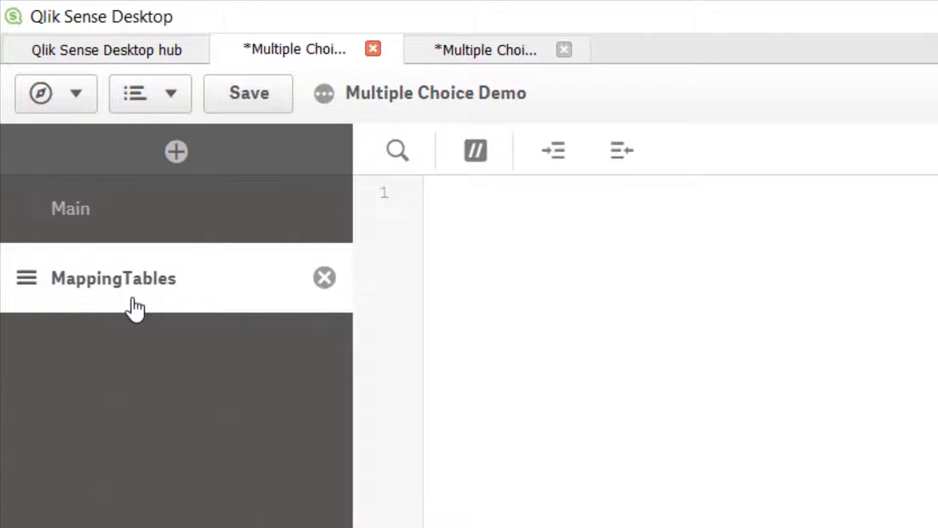
Enter the table label "MappingHealthIssues:" on the first line of the MappingTables section
click(456, 193)
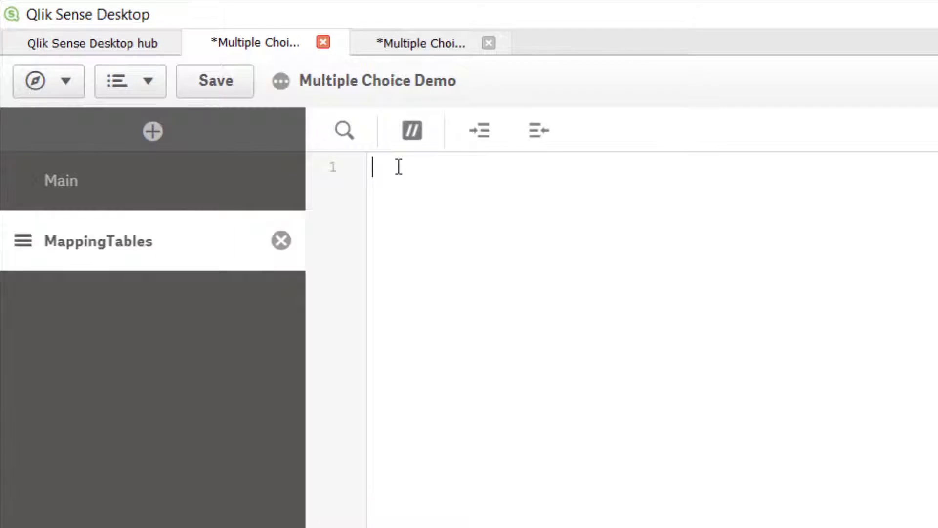
text(MappingH)
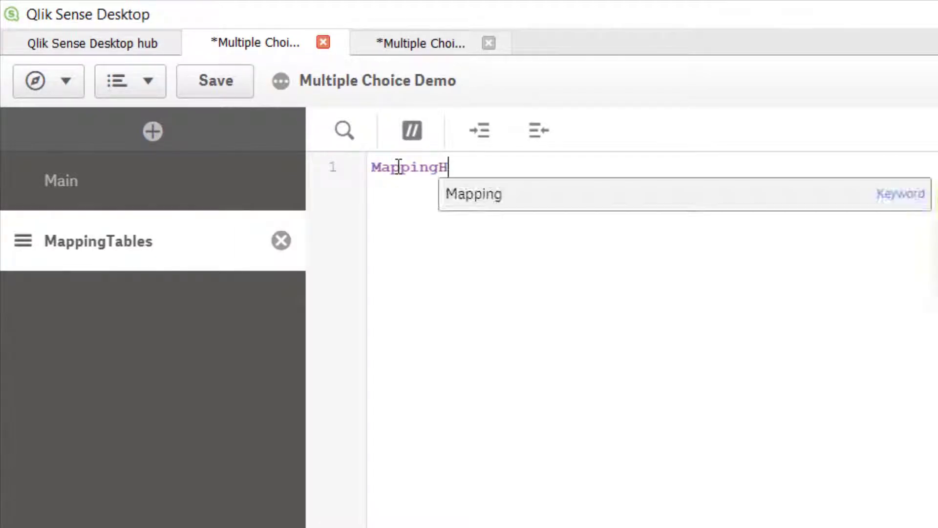
text(ealthIssues:)
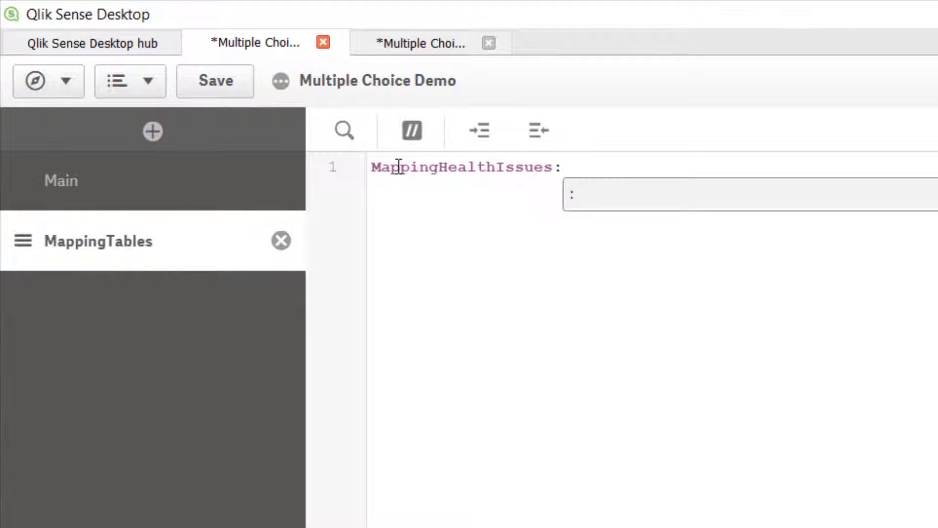
Add the table label "MappingWaterSources:" on line 10, leaving blank lines beneath the MappingHealthIssues label
key(Return)
key(Return)
key(Return)
key(Return)
key(Return)
key(Return)
key(Return)
key(Return)
key(Return)
text(Mapping)
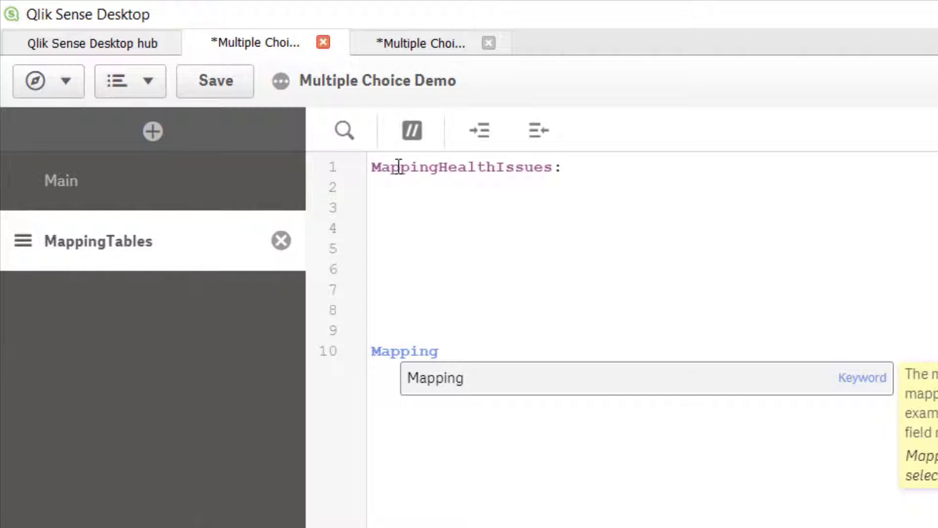
text(WaterSource)
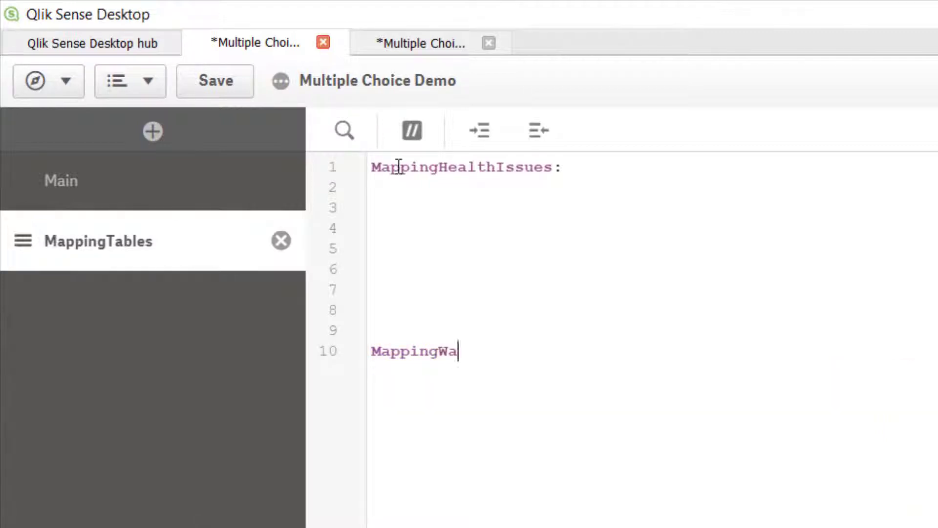
text(s:)
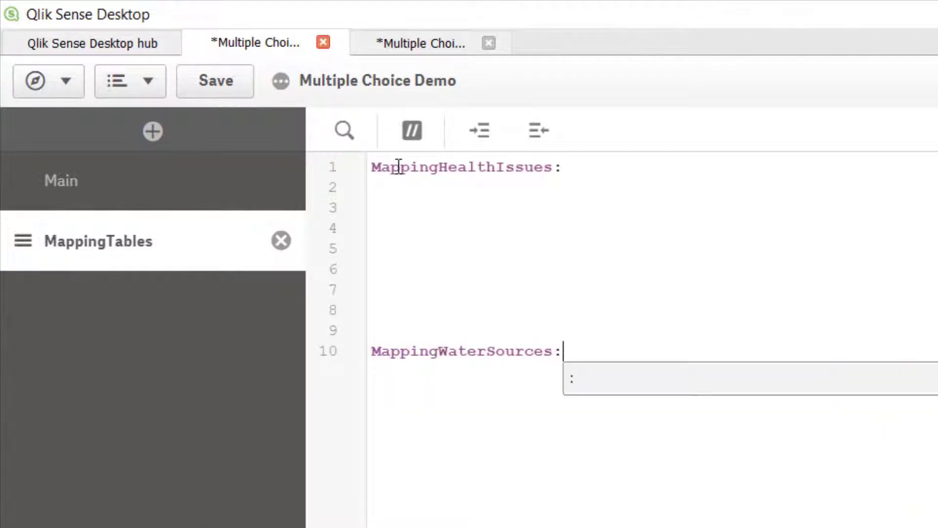
Add the table label "MappingToiletTypes:" on line 19, leaving blank lines beneath the MappingWaterSources label
key(Return)
key(Return)
key(Return)
key(Return)
key(Return)
key(Return)
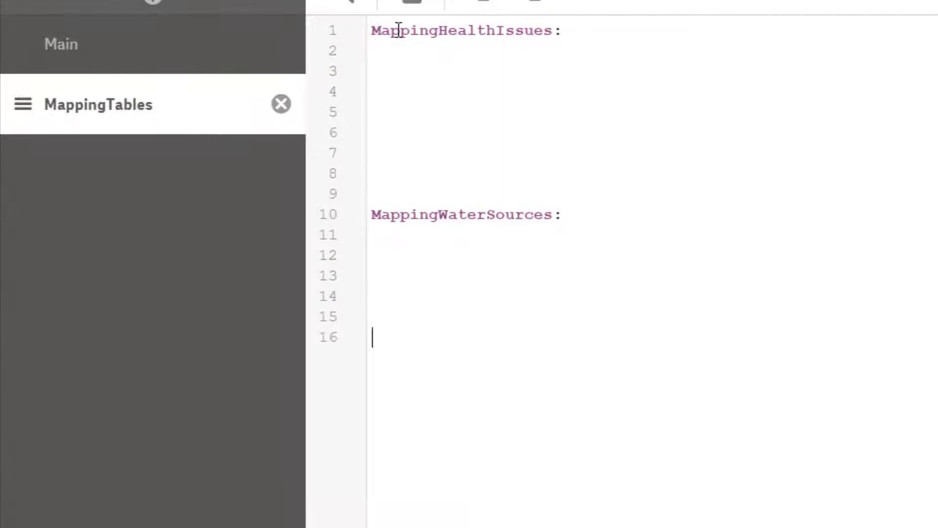
key(Return)
key(Return)
key(Return)
text(MappingToi)
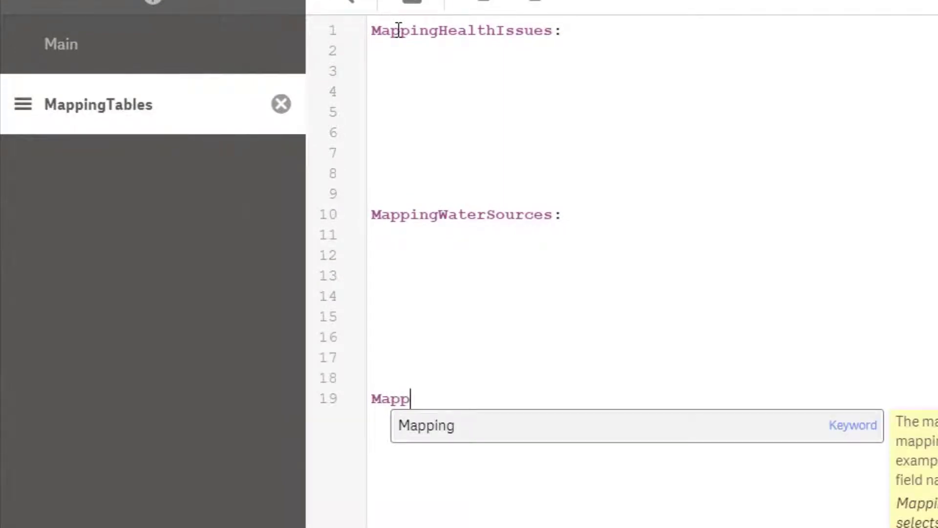
text(letTypes:)
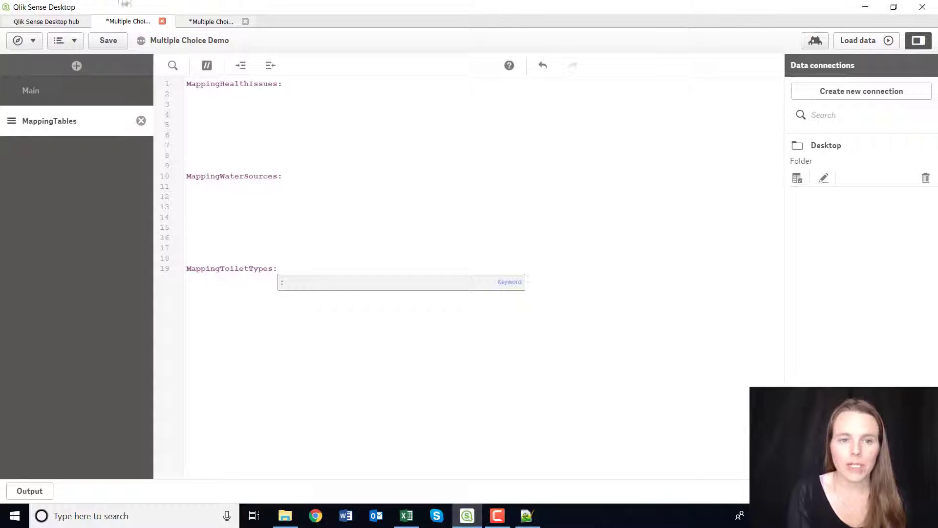
Start the MappingHealthIssues statement with "mapping Load * Inline [" directly below its label, followed by blank lines for the data
click(298, 79)
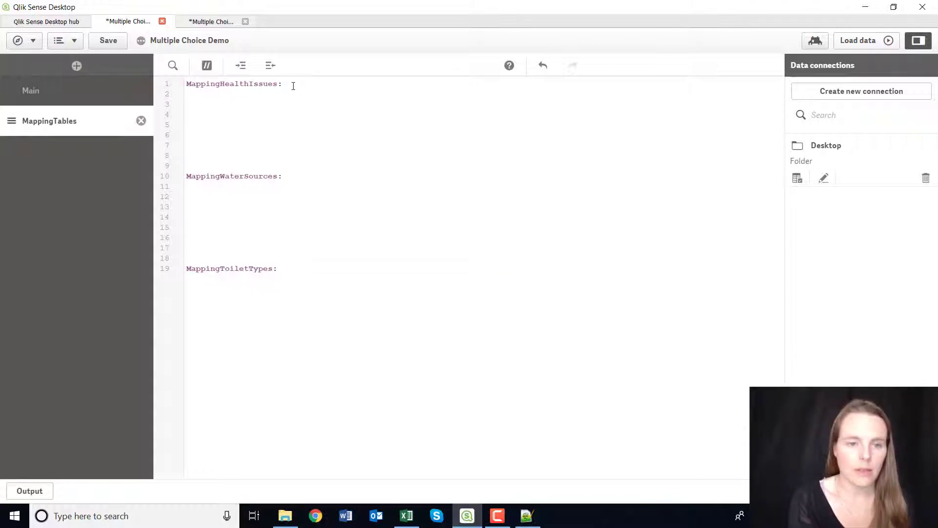
key(Return)
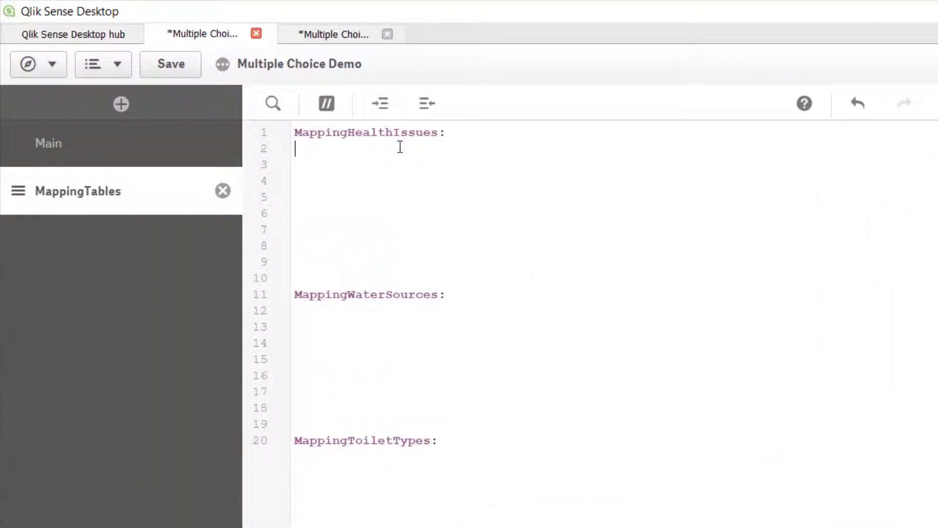
text(mapping)
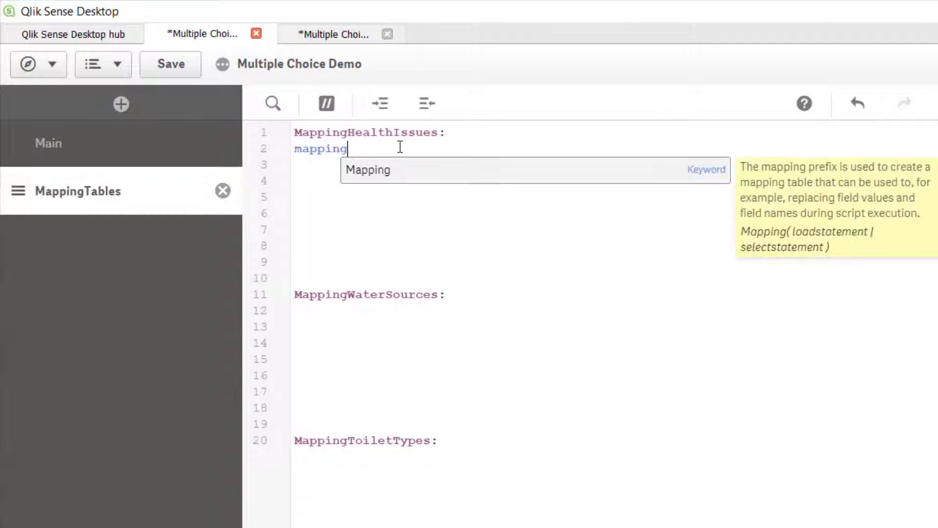
text( load)
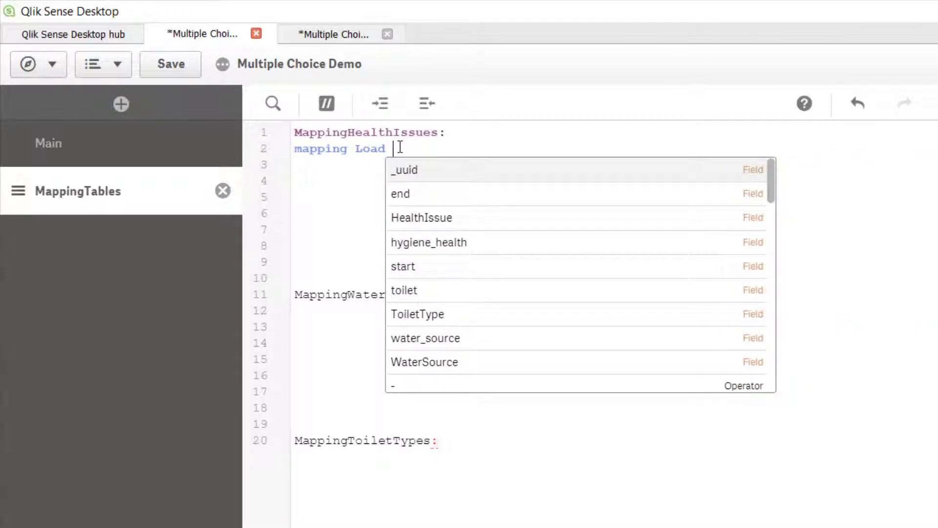
text( * )
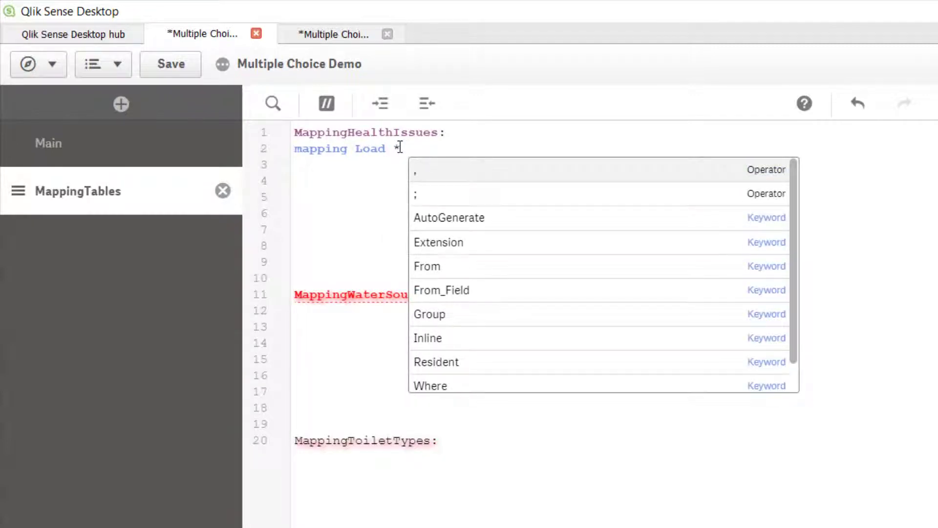
text(Inline)
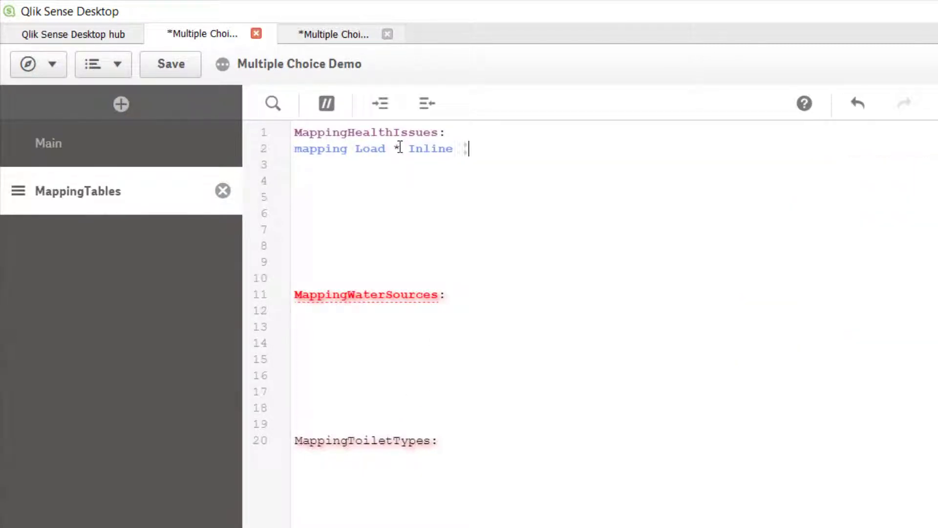
text( [)
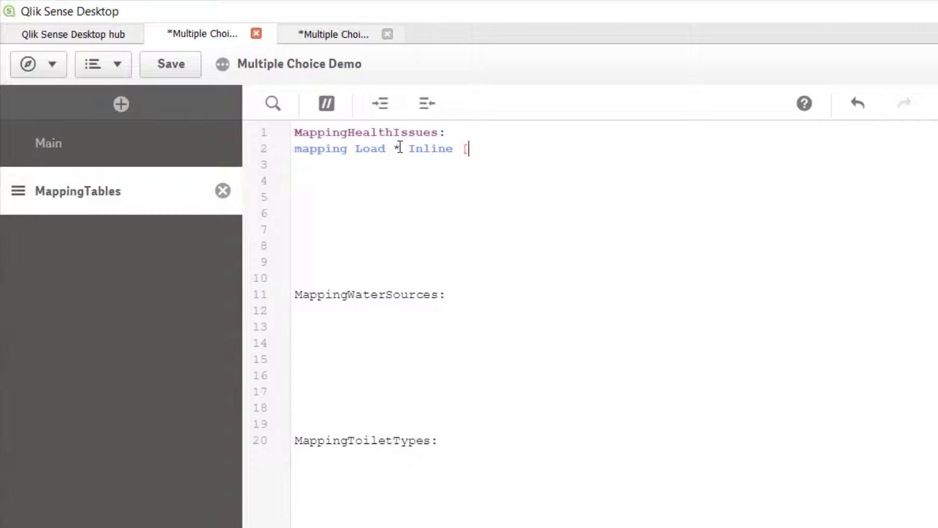
key(Return)
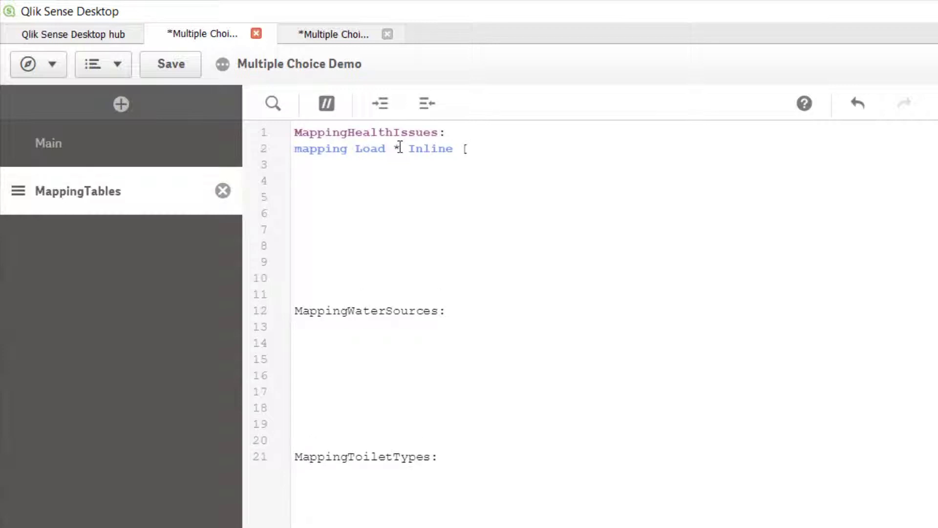
key(Return)
key(Return)
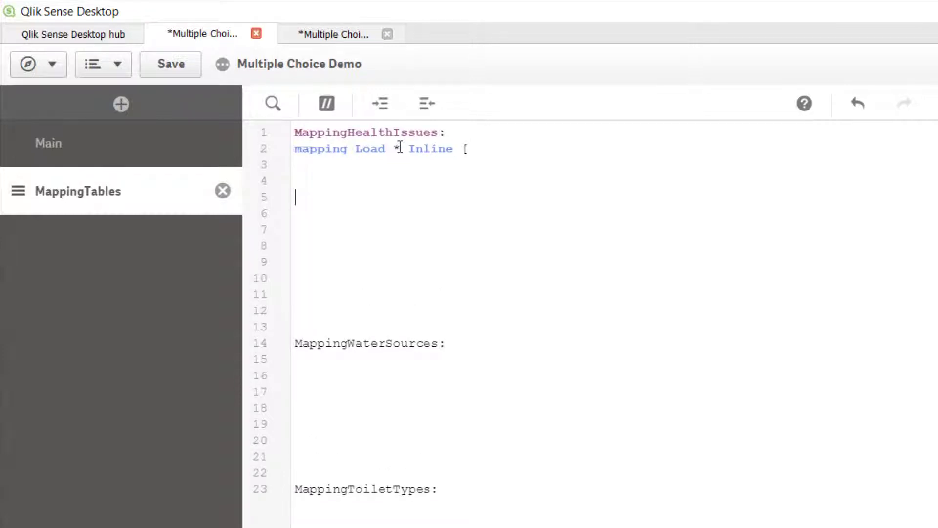
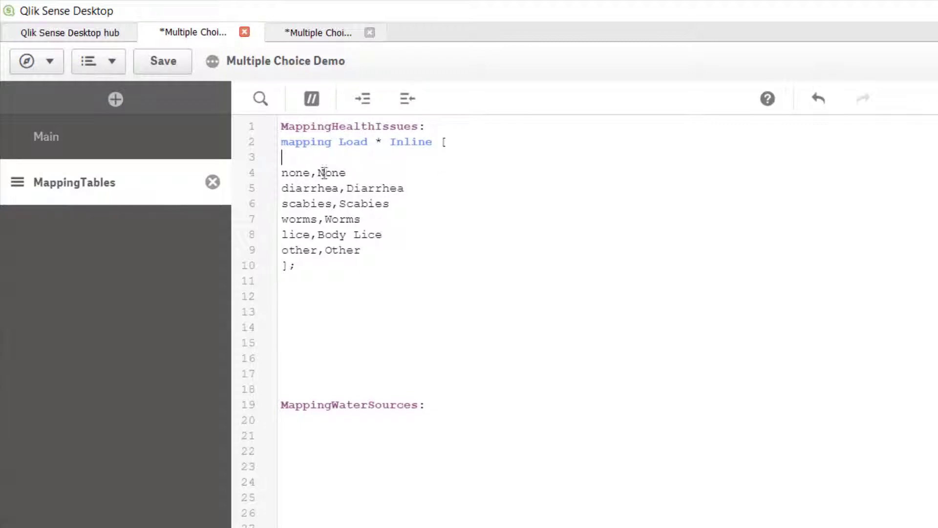
Enter the header row "hygiene_health,HealthIssueType" in the MappingHealthIssues inline table, copying the hygiene_health field name from the Main section
click(122, 144)
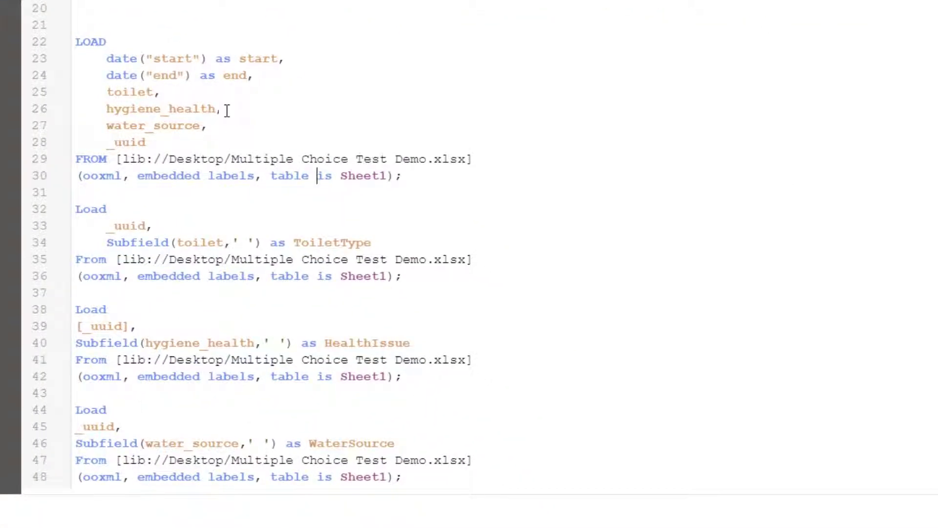
drag(217, 109, 107, 108)
key(ctrl+c)
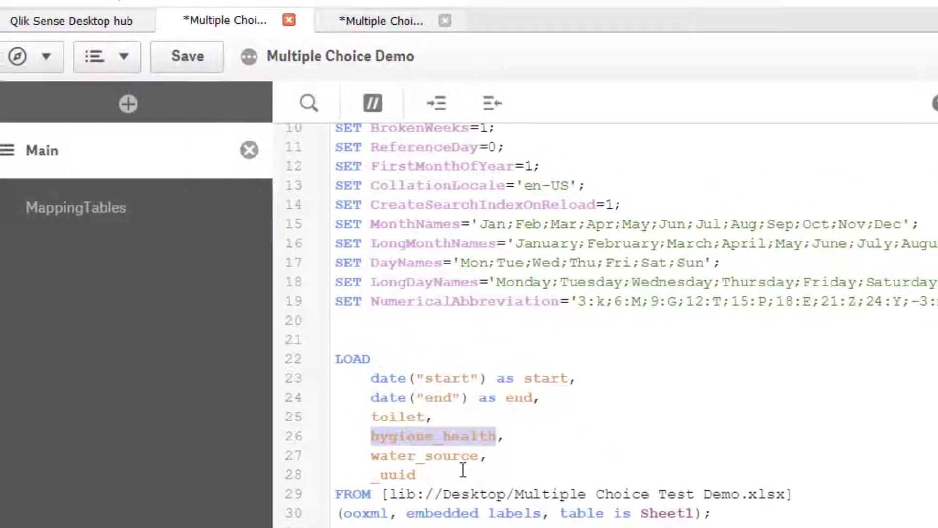
click(171, 244)
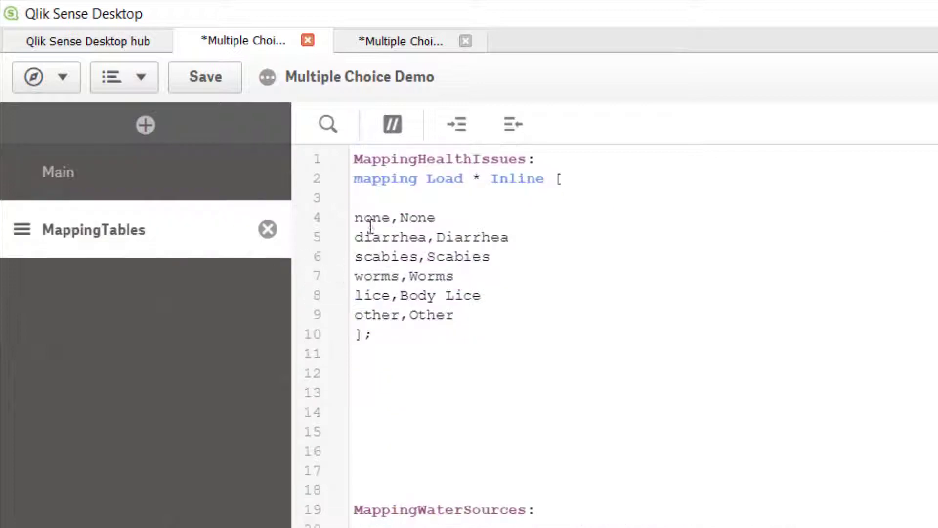
click(363, 200)
key(ctrl+v)
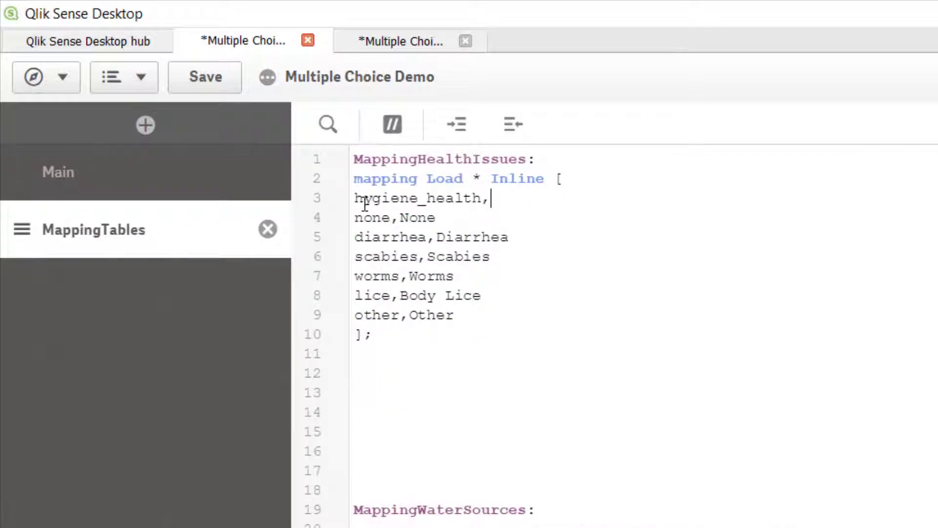
text(,HealthIssue)
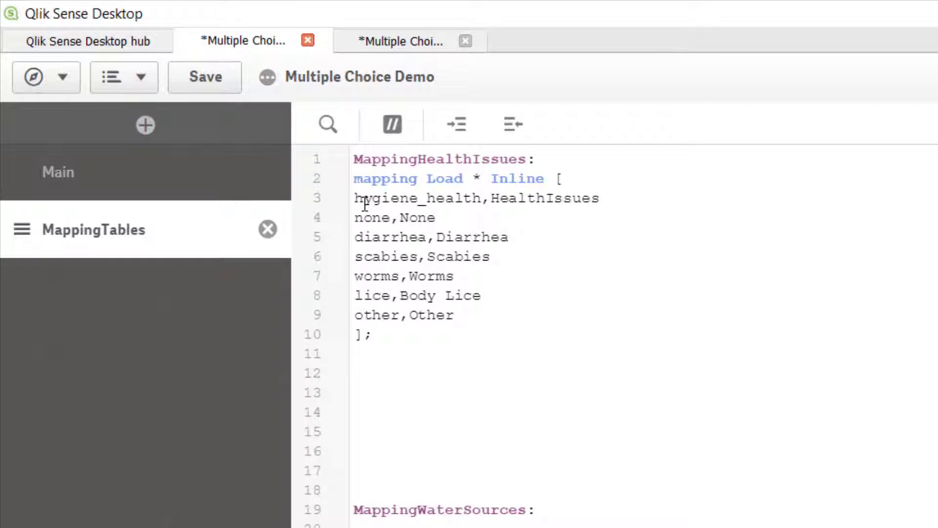
text(Type)
Examine the MappingHealthIssues table, comparing the codes and labels in its header, diarrhea and scabies rows
drag(377, 335, 324, 166)
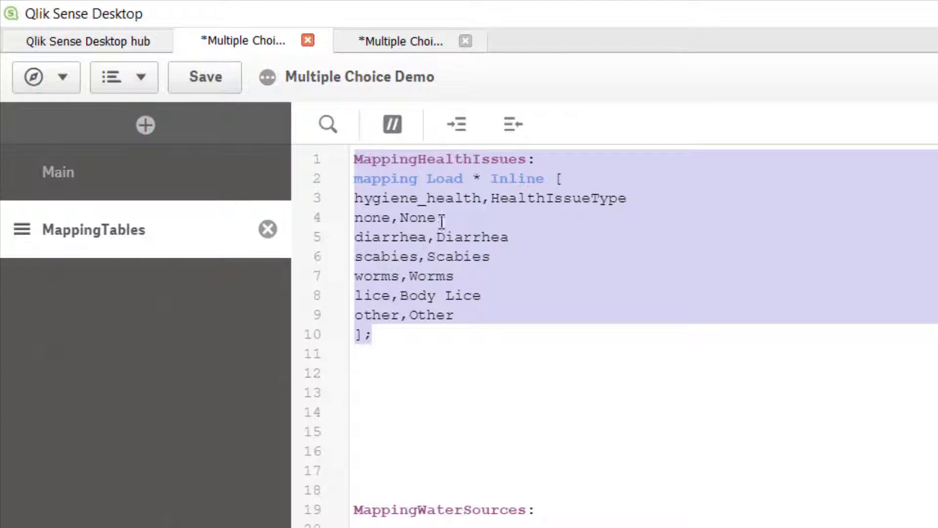
click(501, 244)
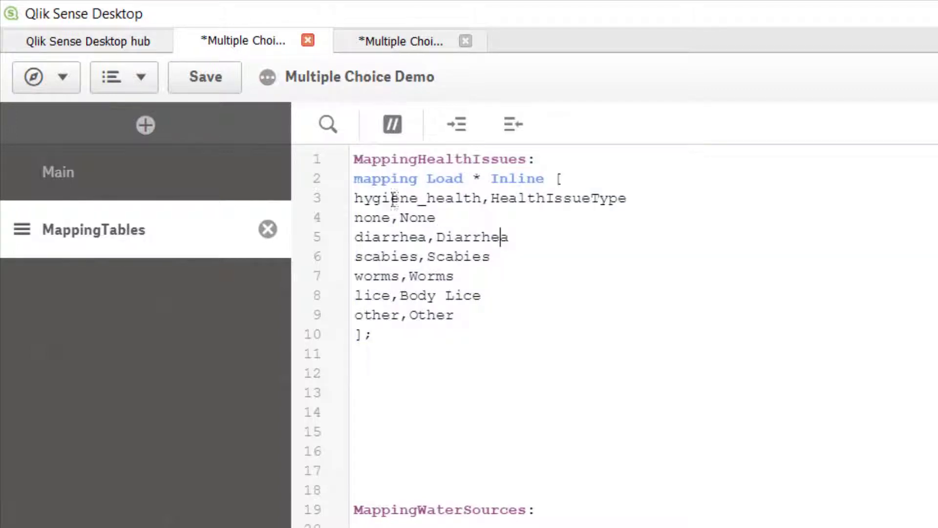
drag(381, 198, 462, 205)
drag(381, 198, 452, 201)
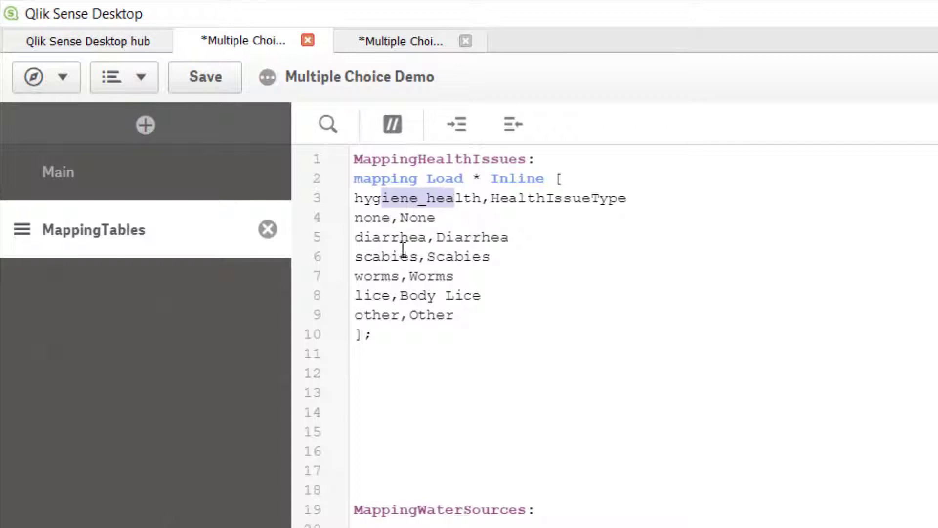
drag(362, 235, 453, 237)
drag(363, 257, 355, 258)
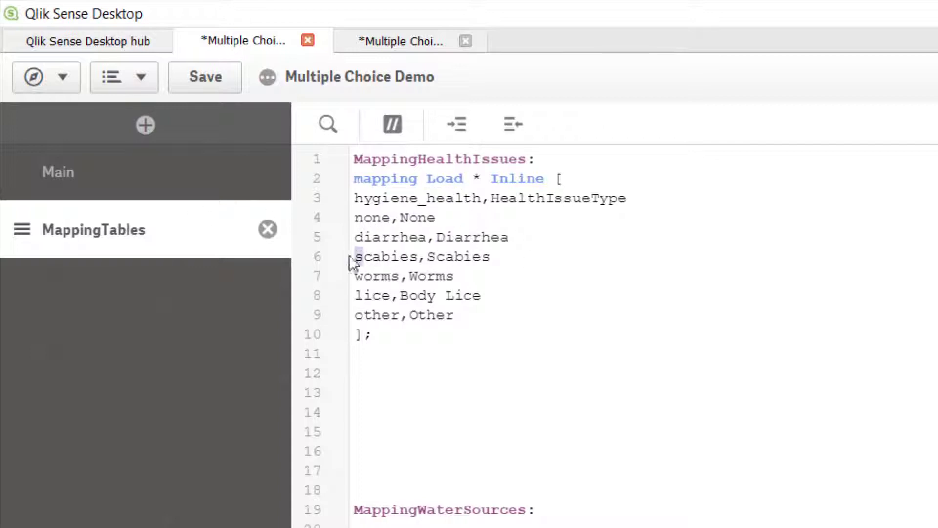
drag(436, 259, 428, 260)
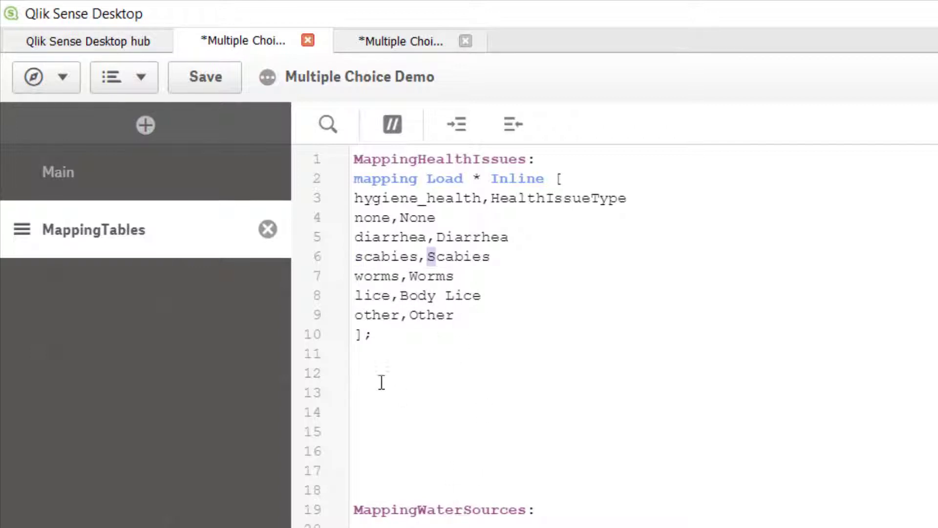
Remove the extra blank lines between the MappingHealthIssues statement and the MappingWaterSources label, keeping one
click(394, 358)
key(Delete)
key(Delete)
key(Delete)
key(Delete)
key(Delete)
key(Delete)
key(Delete)
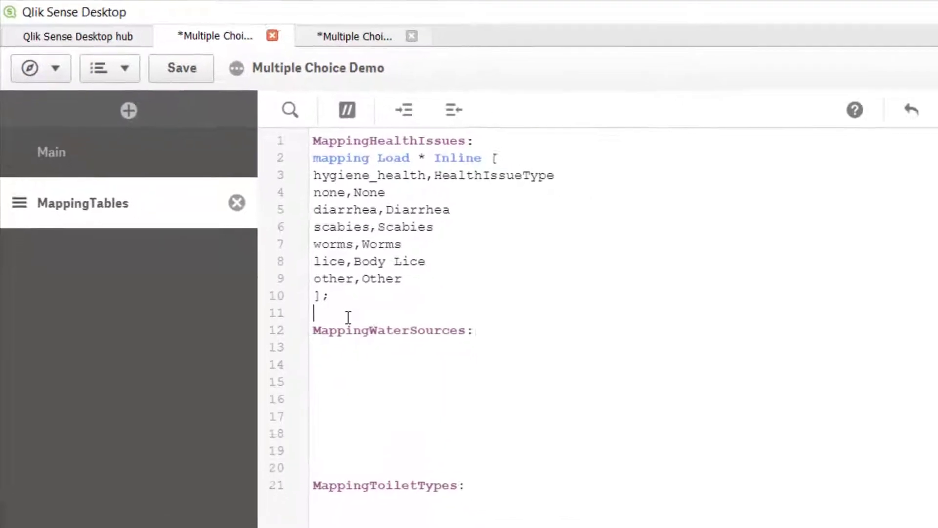
Start the MappingWaterSources statement with "mapping Load * Inline [" directly below its label
click(379, 342)
text(mapping)
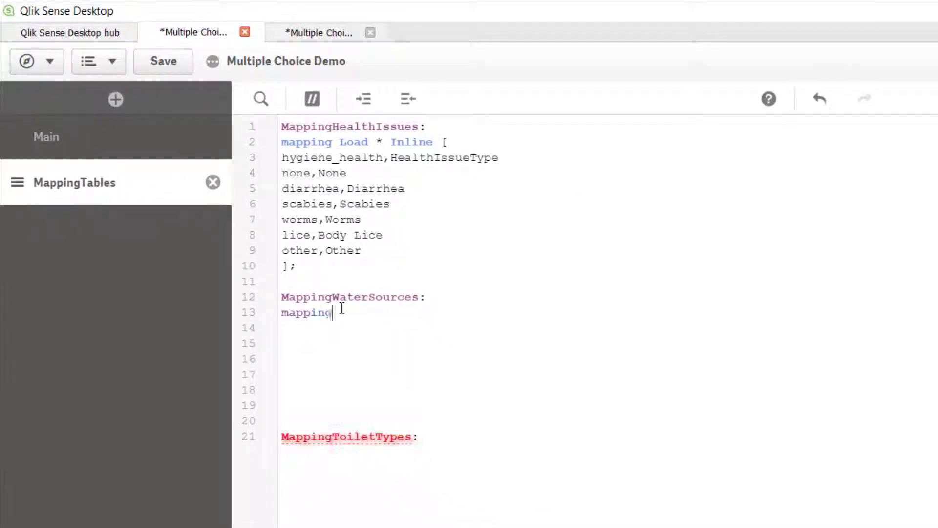
text( Load * I)
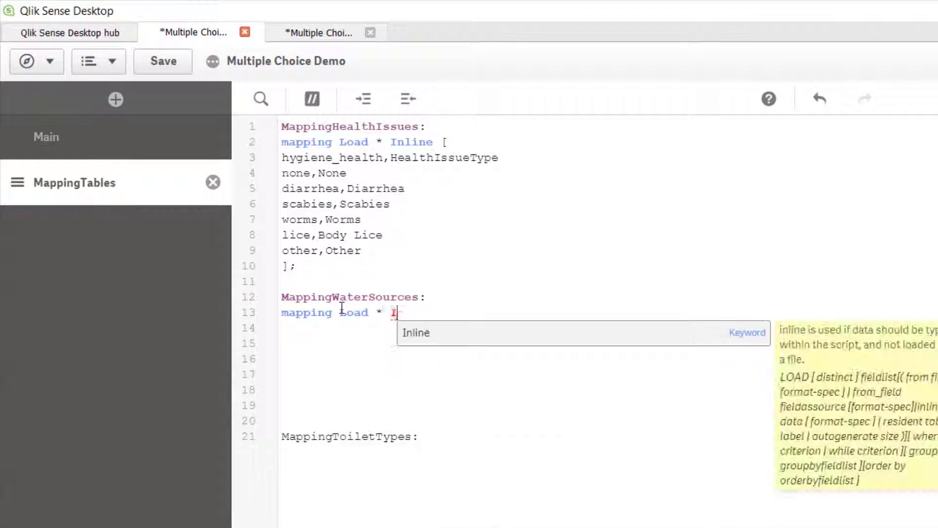
key(Return)
text([)
key(Return)
Enter the header row "water_source,WaterSourceType" in the MappingWaterSources inline table, copying the water_source field name from the Main section
click(147, 144)
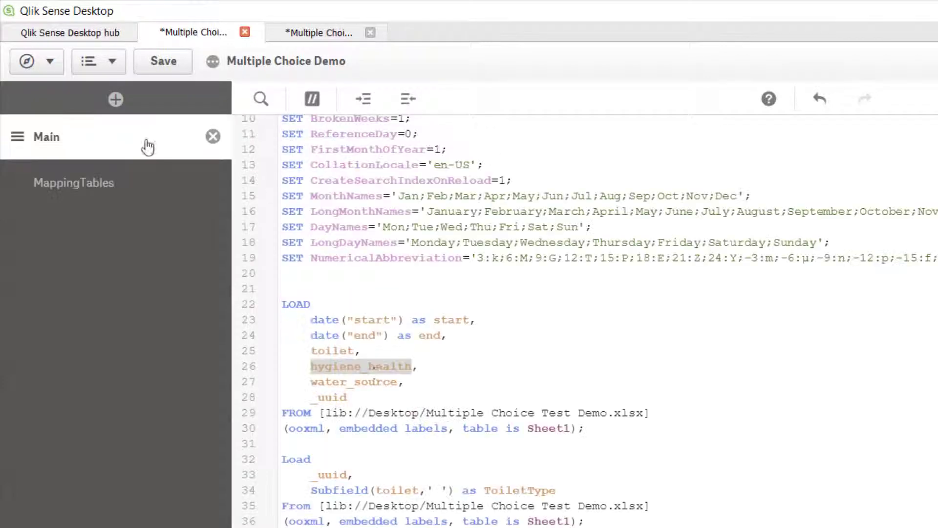
drag(397, 382, 311, 382)
key(ctrl+c)
click(136, 195)
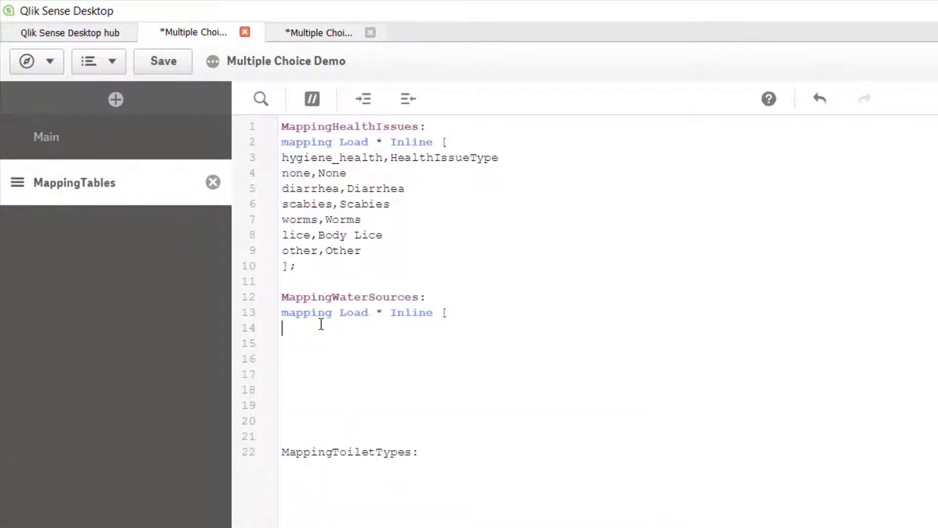
click(320, 327)
key(ctrl+v)
text(,WaterSourceType)
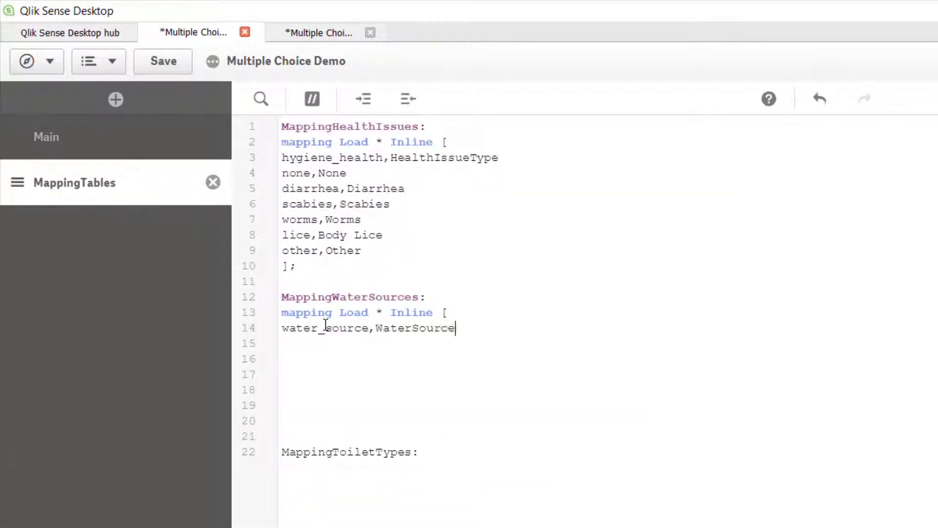
key(Return)
Copy the rows from handpump through the final other row of Choices csv.csv in Notepad++ into the Qlik Sense MappingWaterSources table
key(alt+Tab)
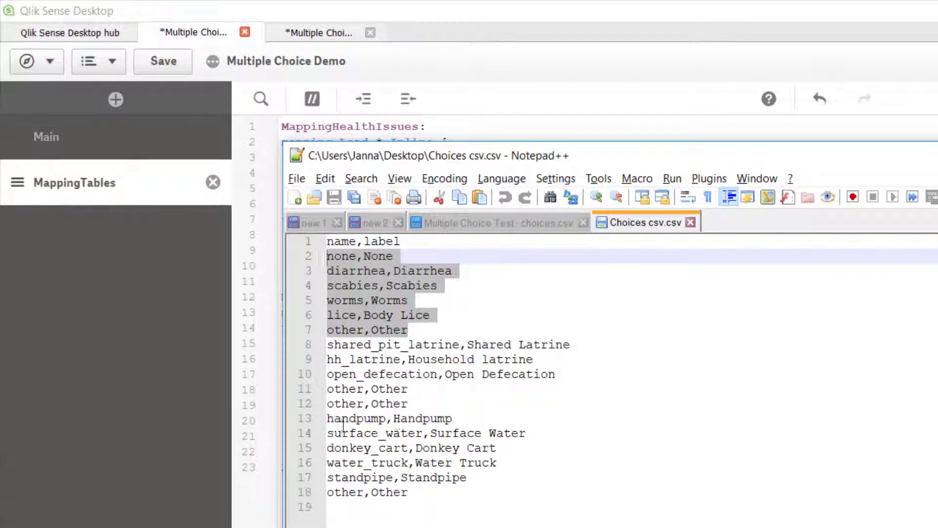
drag(327, 419, 437, 488)
key(ctrl+c)
key(alt+Tab)
key(ctrl+v)
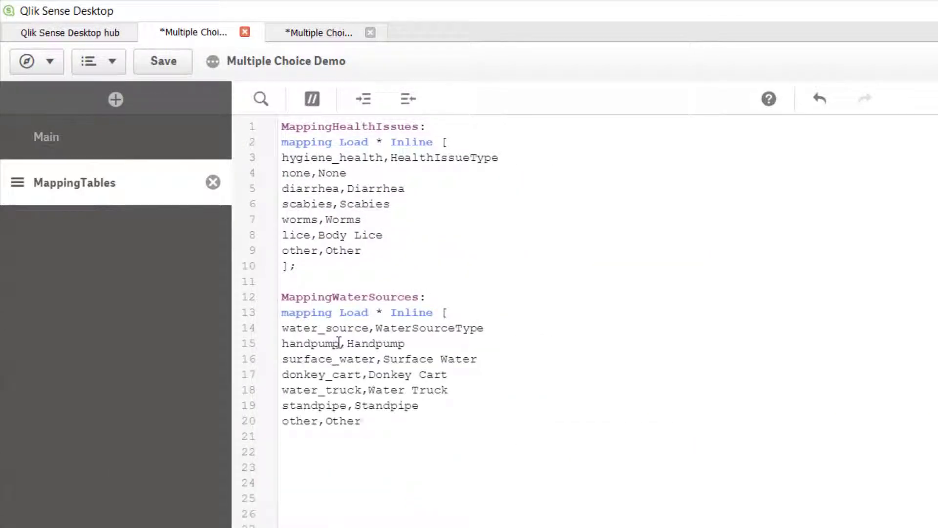
Close the MappingWaterSources statement with "];" and remove the extra blank lines above the MappingToiletTypes label
key(Delete)
key(Delete)
key(Delete)
key(Delete)
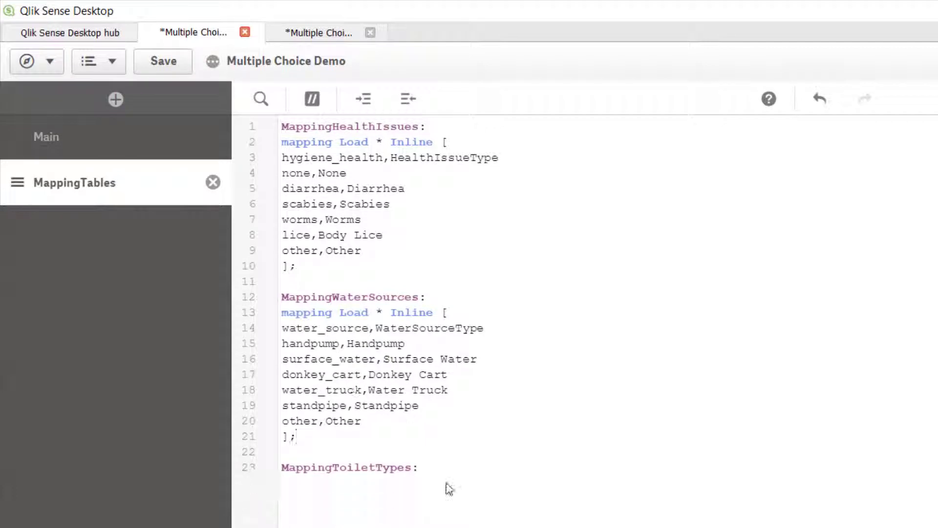
Start the MappingToiletTypes statement with "mapping Load * Inline [" directly below its label
key(Return)
text(mapping Load * )
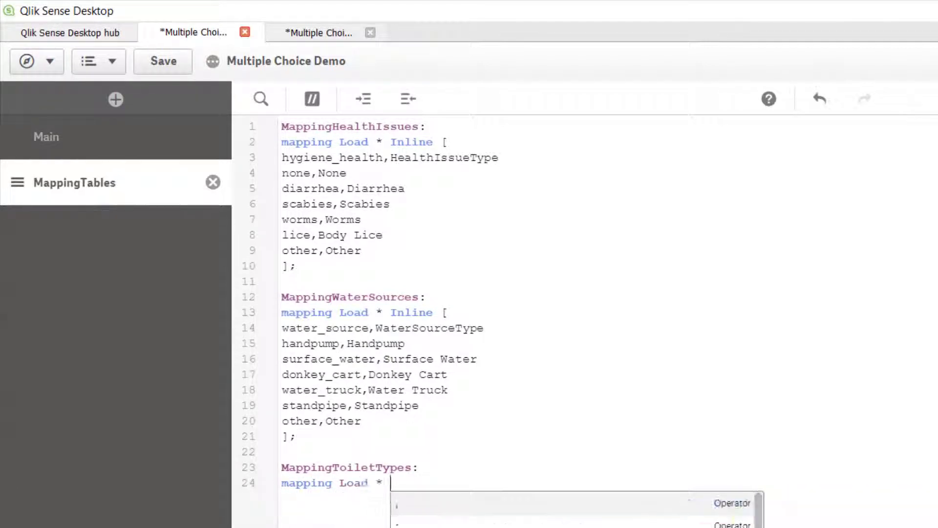
text(Inline [)
key(Return)
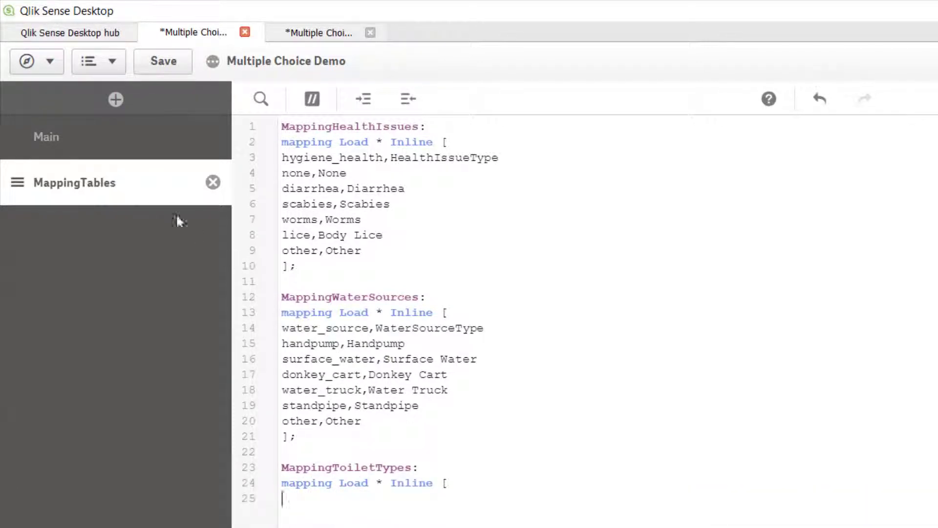
Enter the header row "toilet, ToiletType" in the MappingToiletTypes inline table, copying the toilet field name from the Main section
click(130, 149)
drag(304, 350, 353, 355)
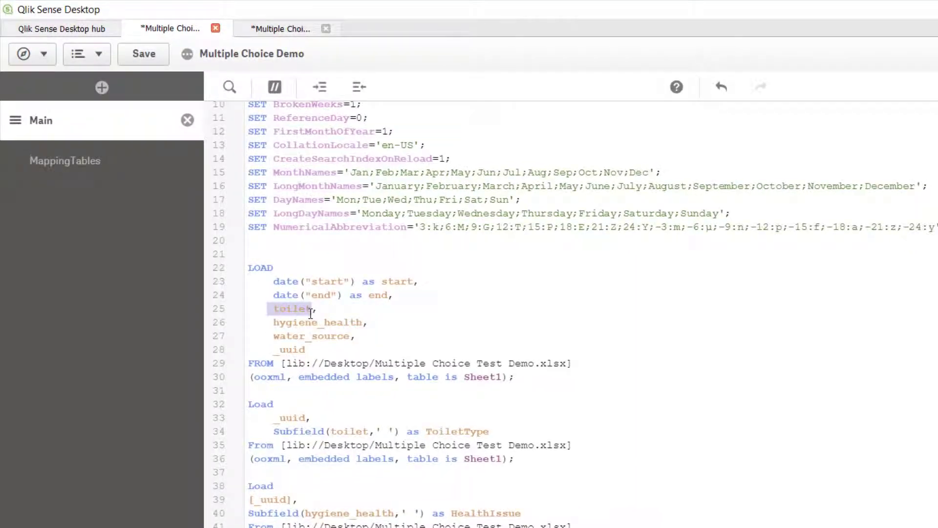
drag(311, 313, 274, 309)
click(81, 161)
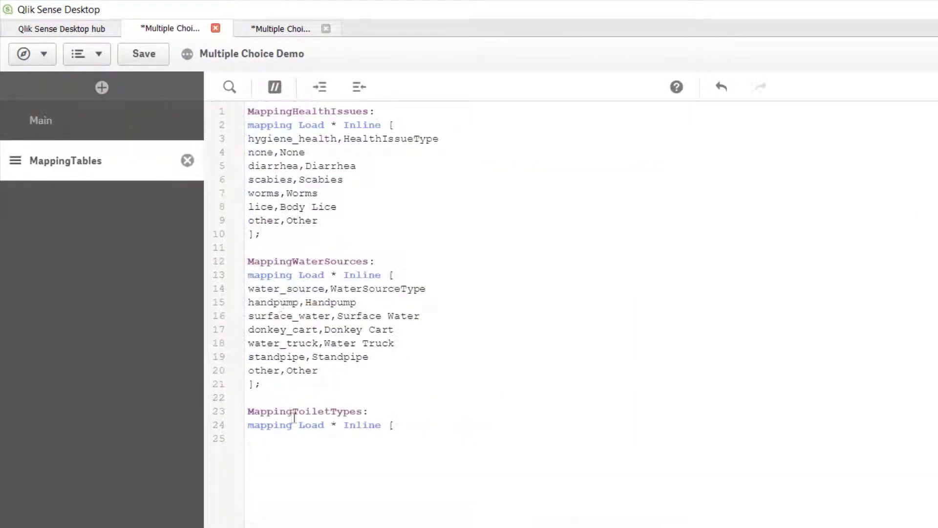
click(280, 435)
key(ctrl+v)
text(, Toi)
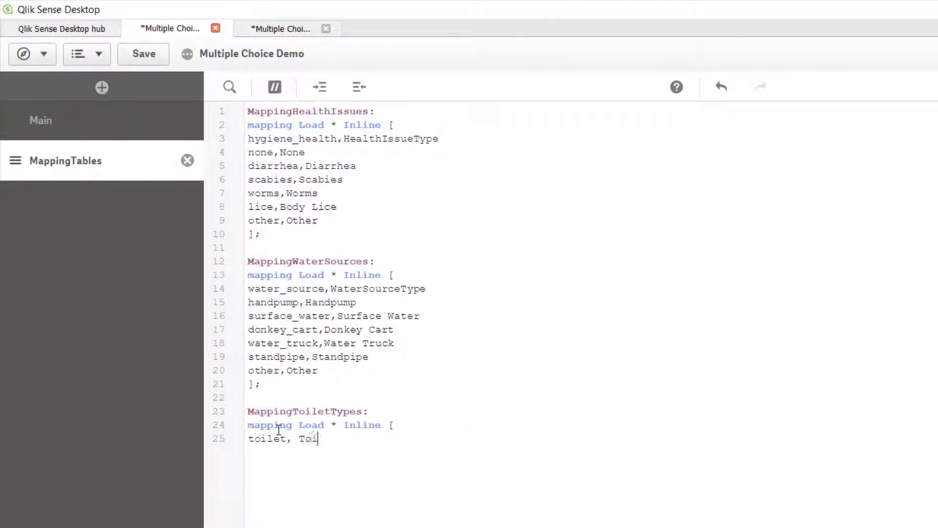
text(letType)
Copy the rows from shared_pit_latrine through the first other row below them in Choices csv.csv in Notepad++ into the Qlik Sense MappingToiletTypes table
key(alt+Tab)
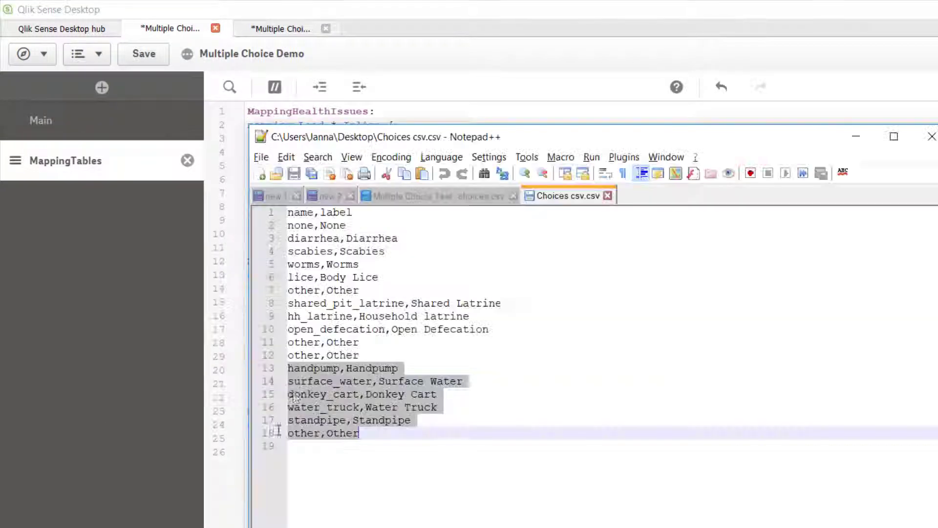
click(342, 328)
drag(288, 303, 416, 339)
key(ctrl+c)
key(alt+Tab)
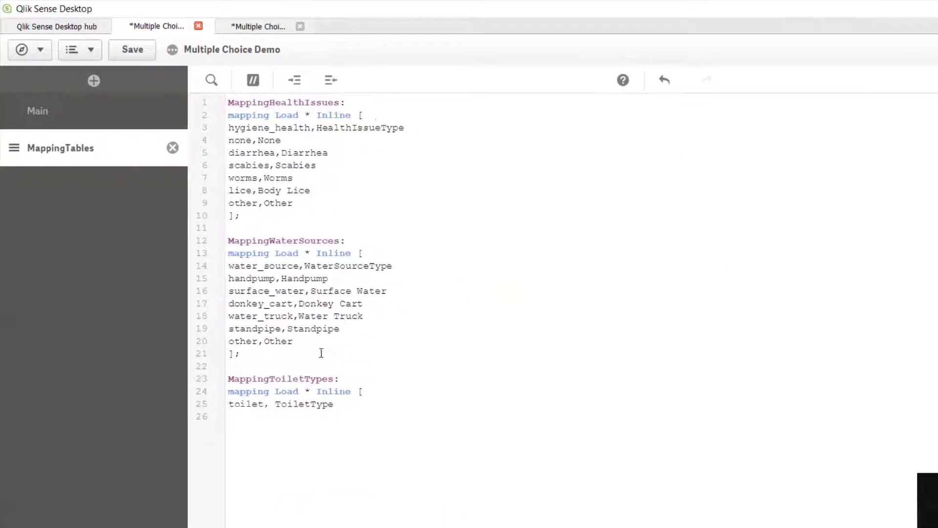
key(ctrl+v)
Close the MappingToiletTypes statement with "];" on a new line below its last row
key(Return)
text(])
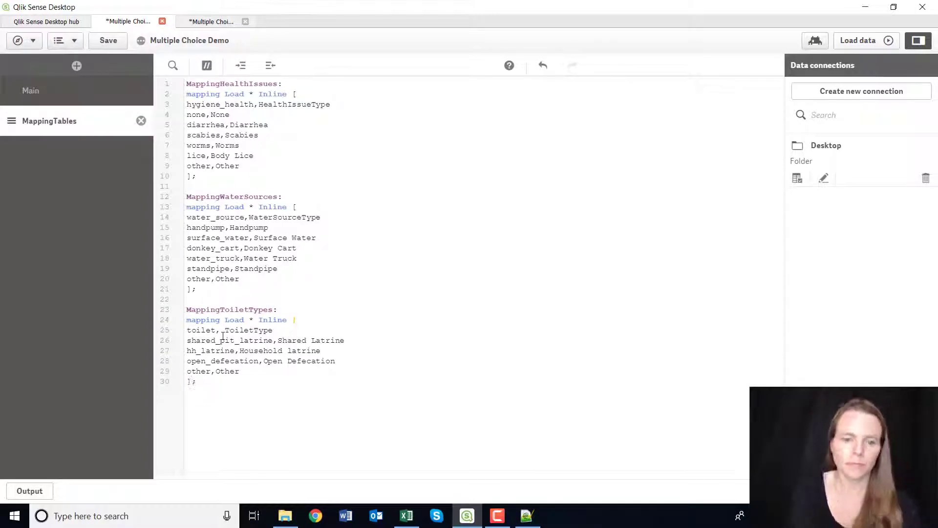
text(;)
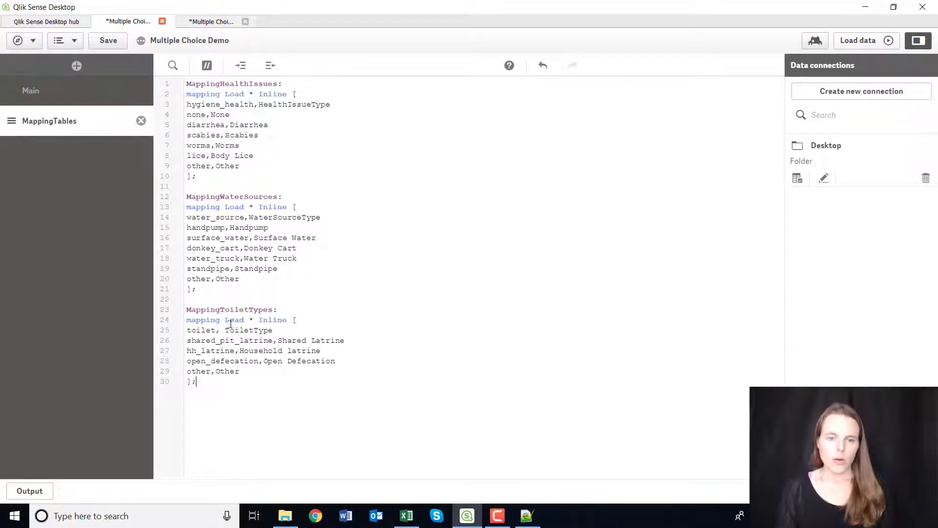
drag(206, 83, 289, 380)
click(282, 382)
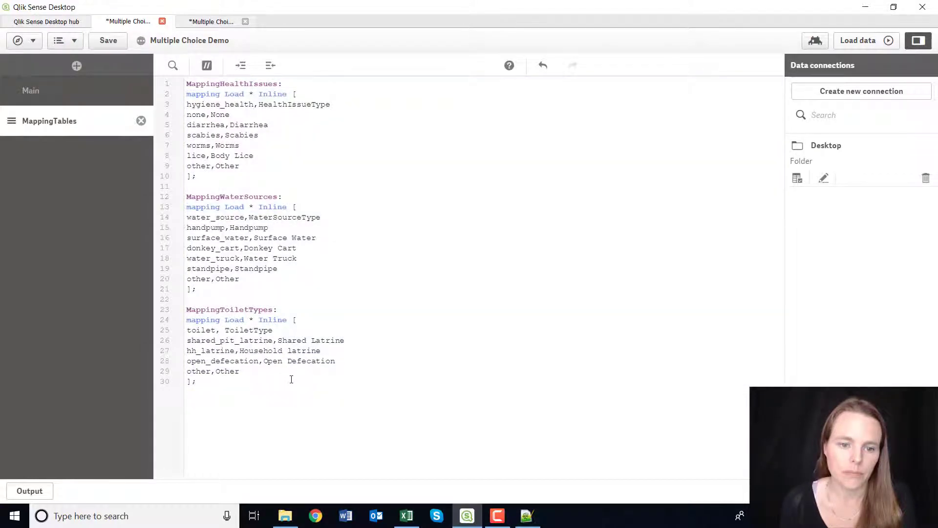
drag(233, 377, 188, 166)
click(273, 331)
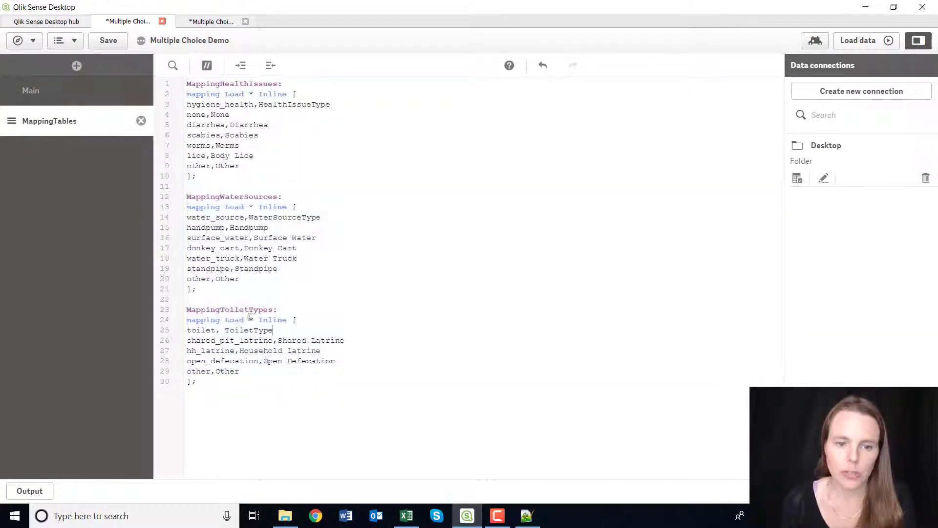
drag(220, 381, 139, 88)
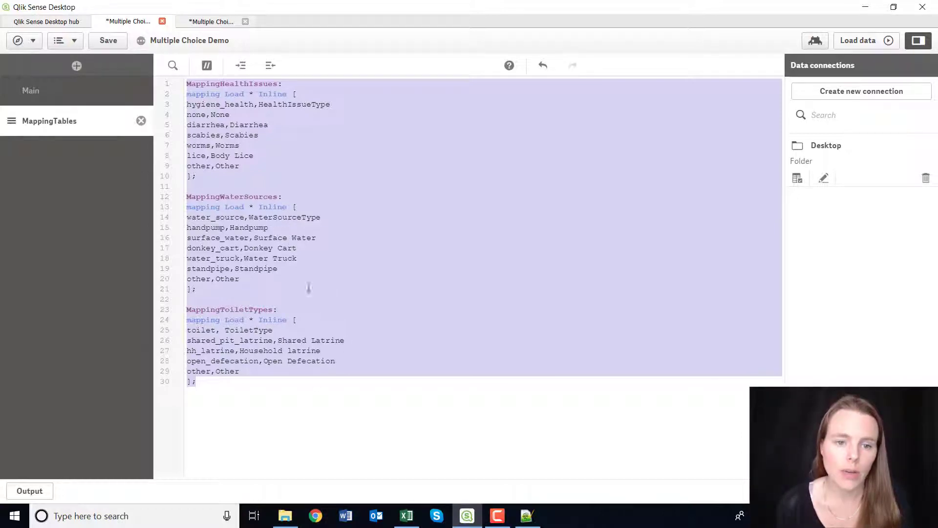
click(270, 360)
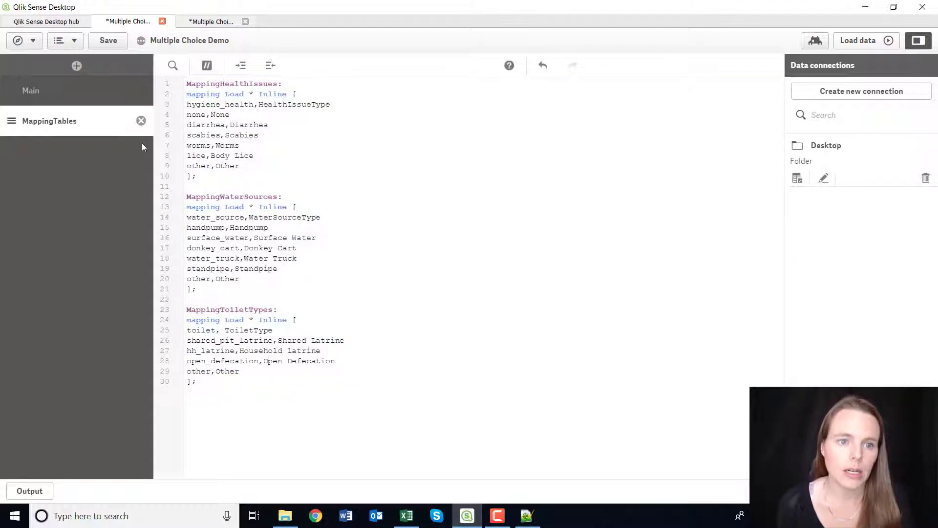
In the Main section, insert "applymap('" directly before the Subfield expression for the toilet field
click(49, 98)
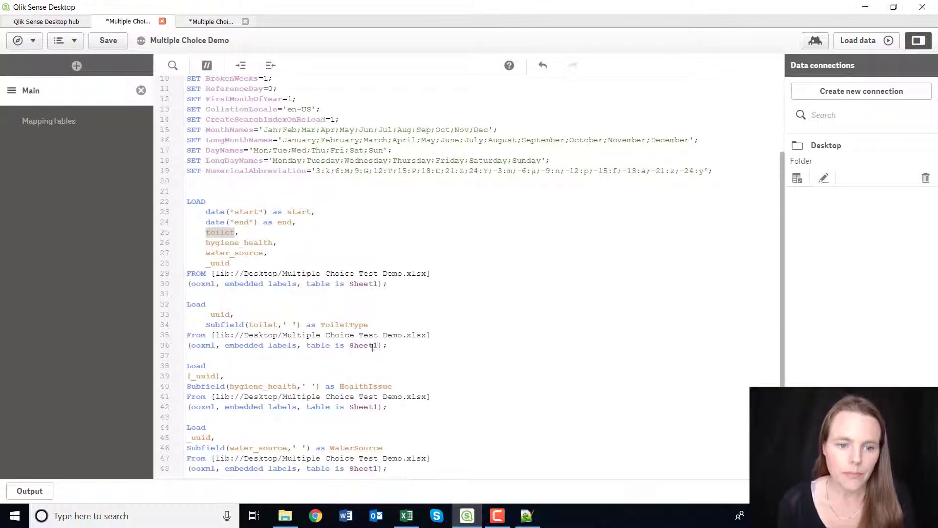
scroll(372, 347, down, 1)
drag(402, 449, 186, 306)
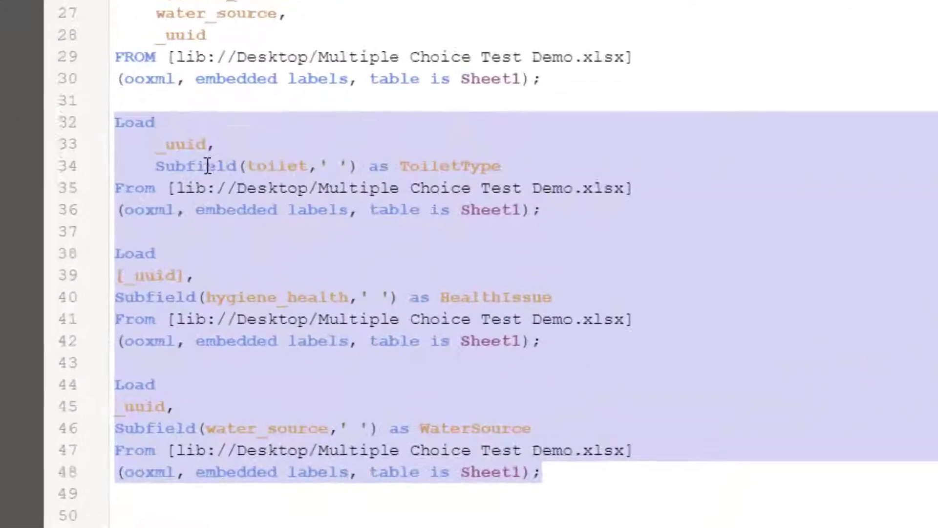
click(156, 166)
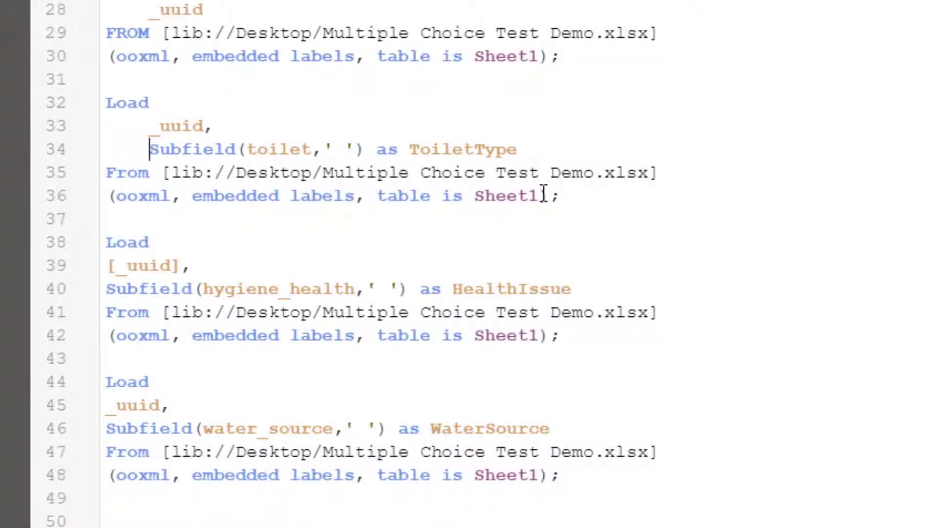
text(applymap)
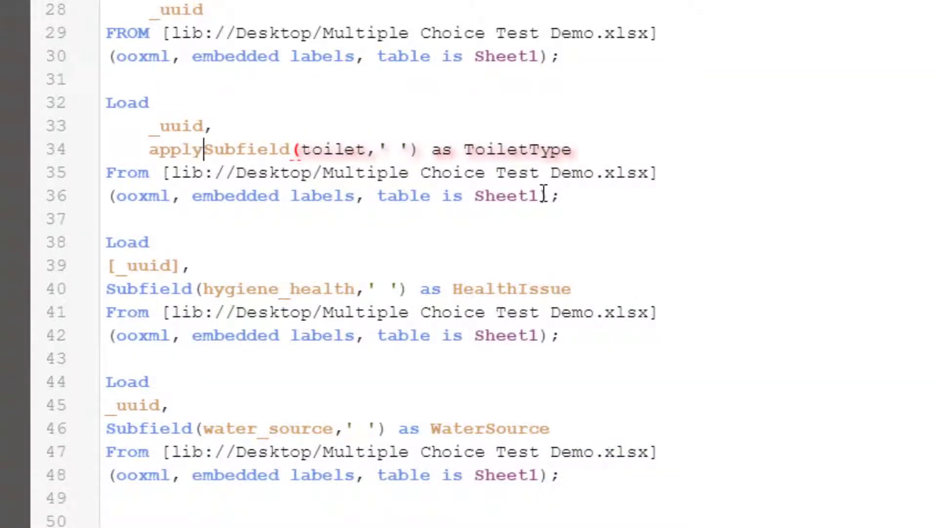
text(()
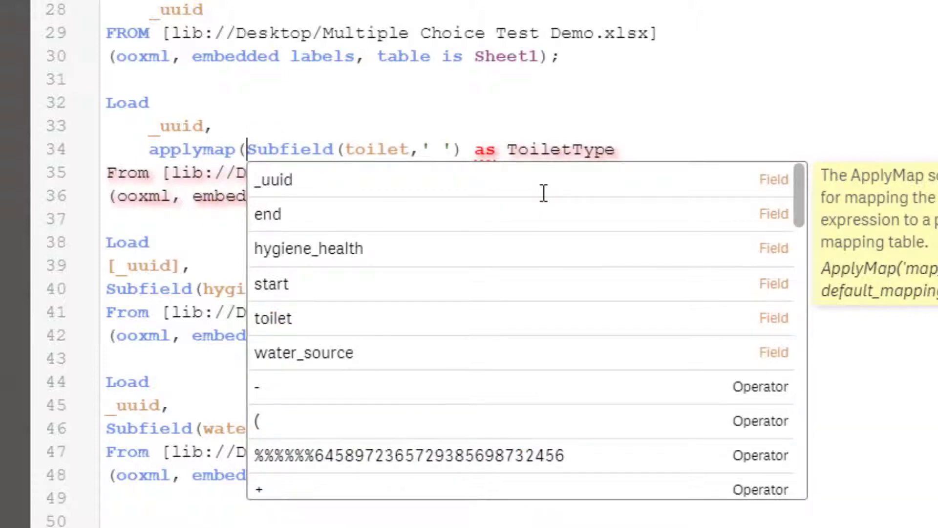
text(')
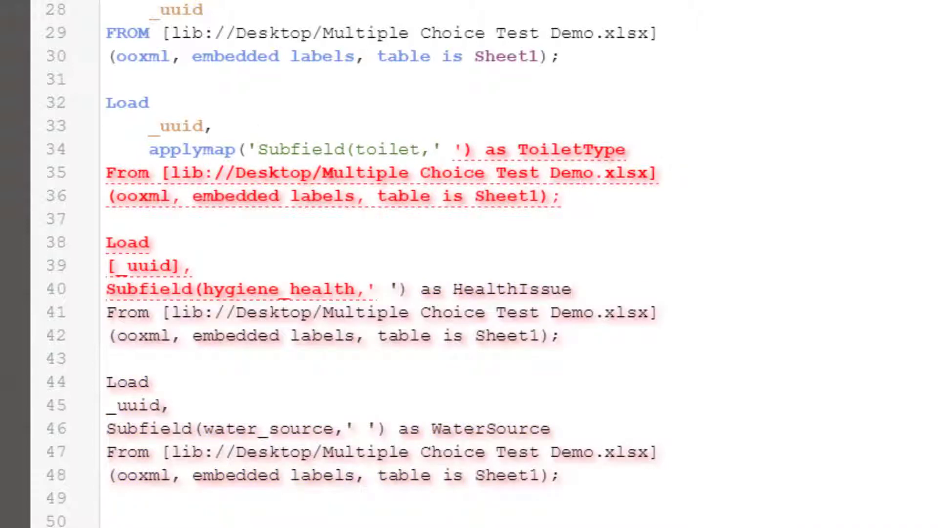
Complete the toilet applymap call with the table name MappingToiletTypes copied from MappingTables, a closing quote and comma, and a closing parenthesis after Subfield
click(81, 94)
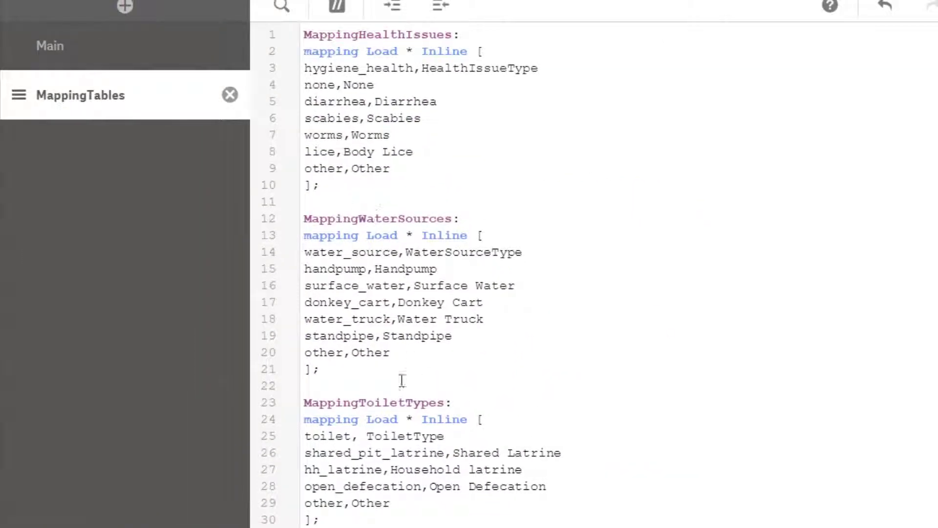
drag(445, 402, 309, 402)
key(ctrl+c)
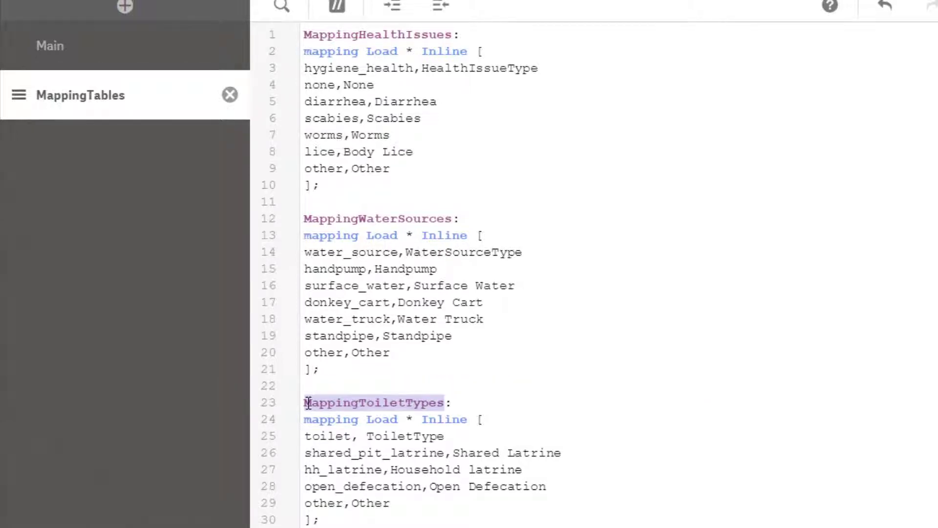
click(39, 59)
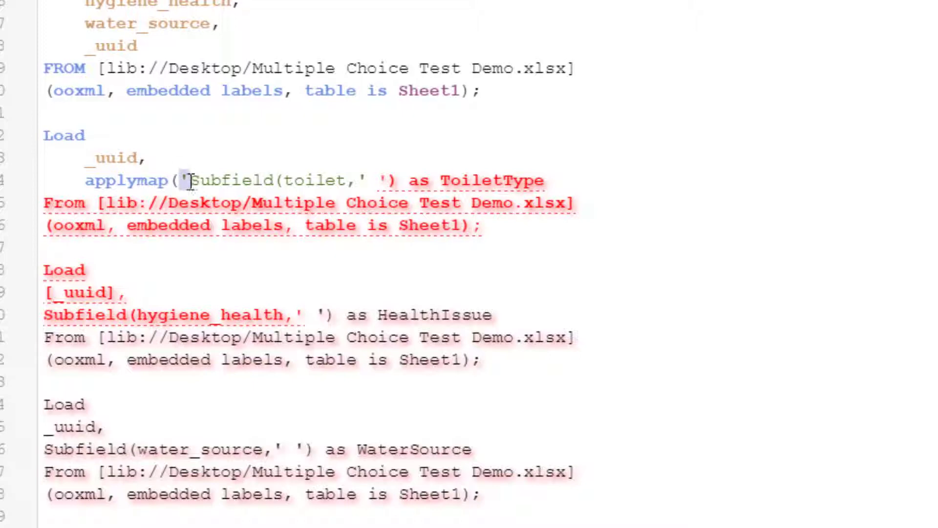
click(188, 181)
key(ctrl+v)
text(')
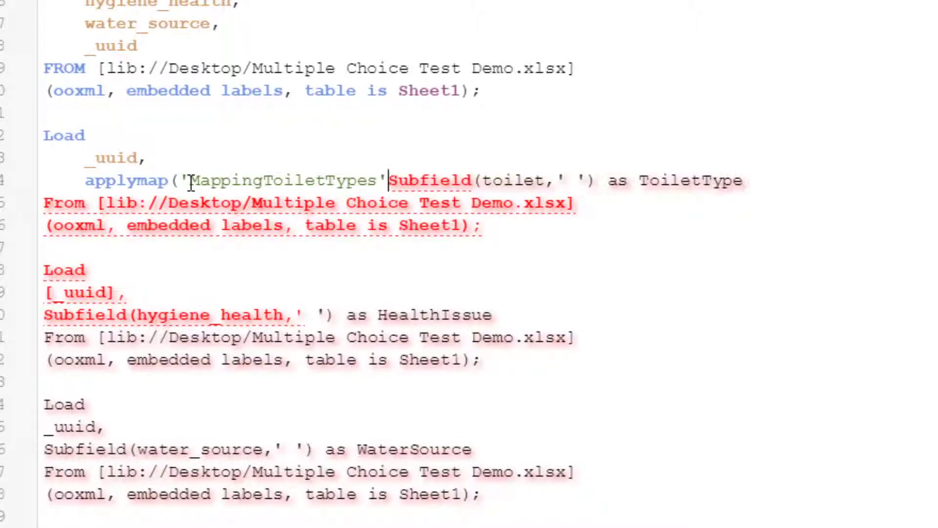
text(,)
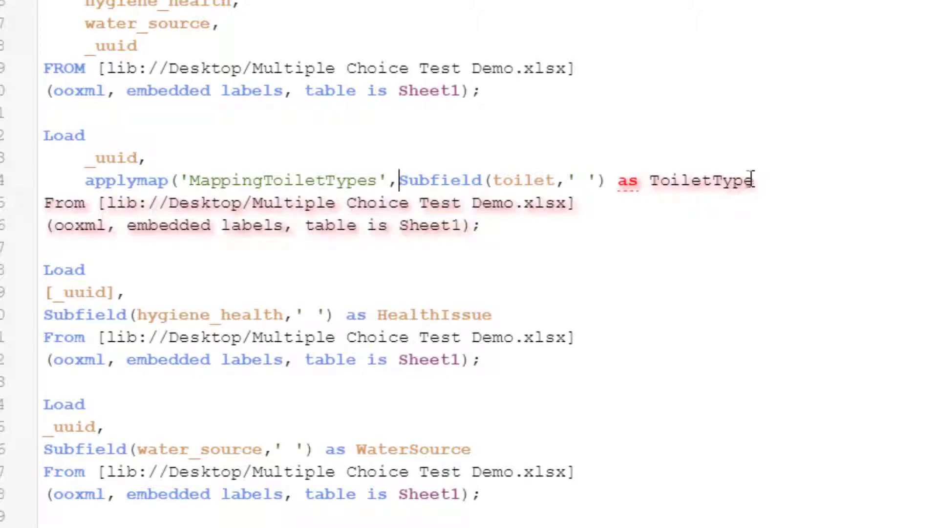
click(613, 179)
text())
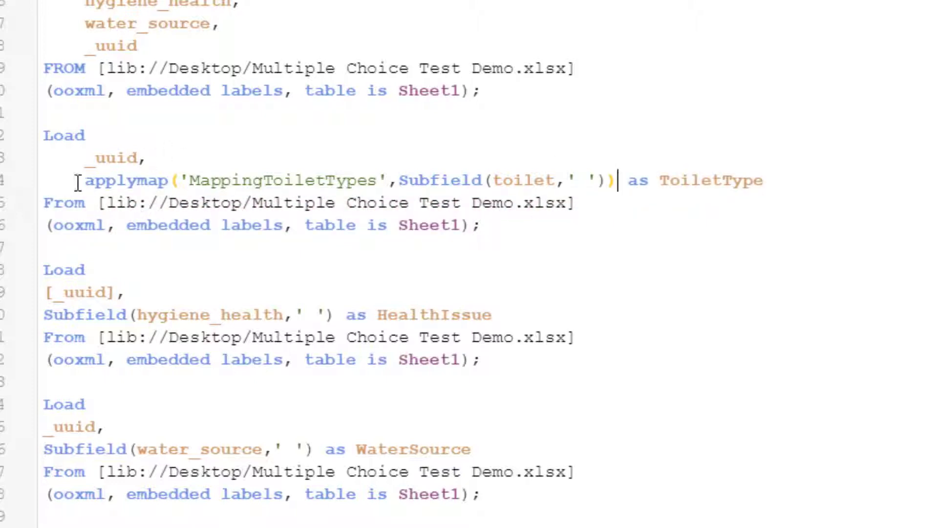
Copy "applymap('MappingToiletTypes'," from the toilet line to the front of the hygiene_health and water_source Subfield expressions
drag(76, 180, 401, 187)
key(ctrl+c)
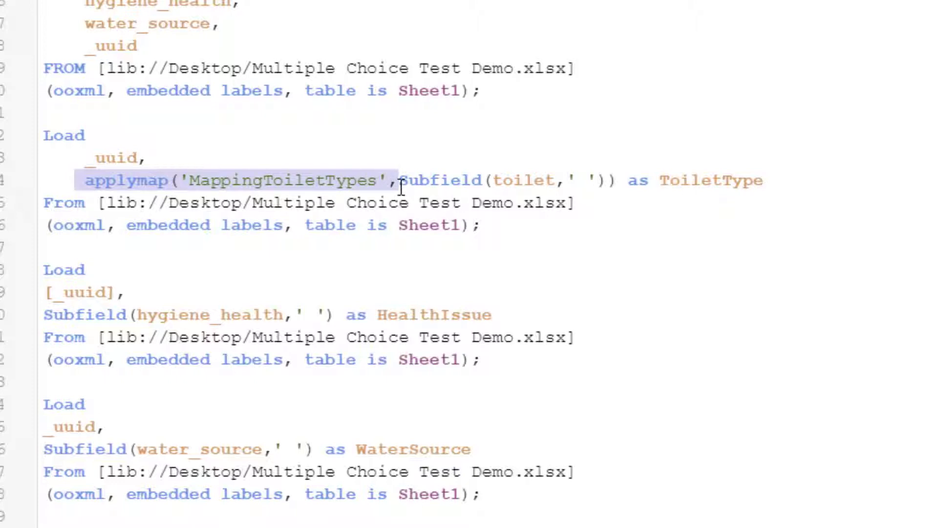
click(46, 314)
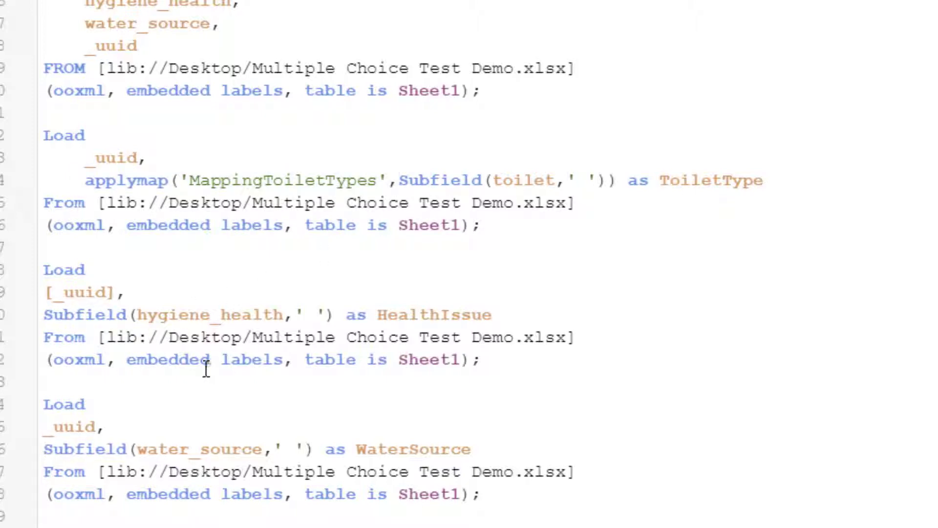
key(ctrl+v)
click(46, 448)
key(ctrl+v)
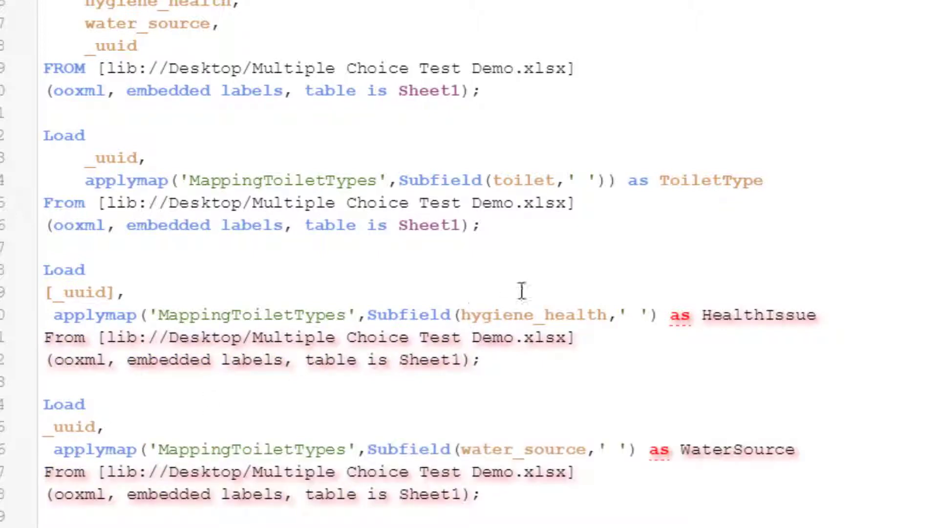
Add the closing parenthesis to the applymap calls on the hygiene_health and water_source lines
click(649, 315)
text())
click(636, 449)
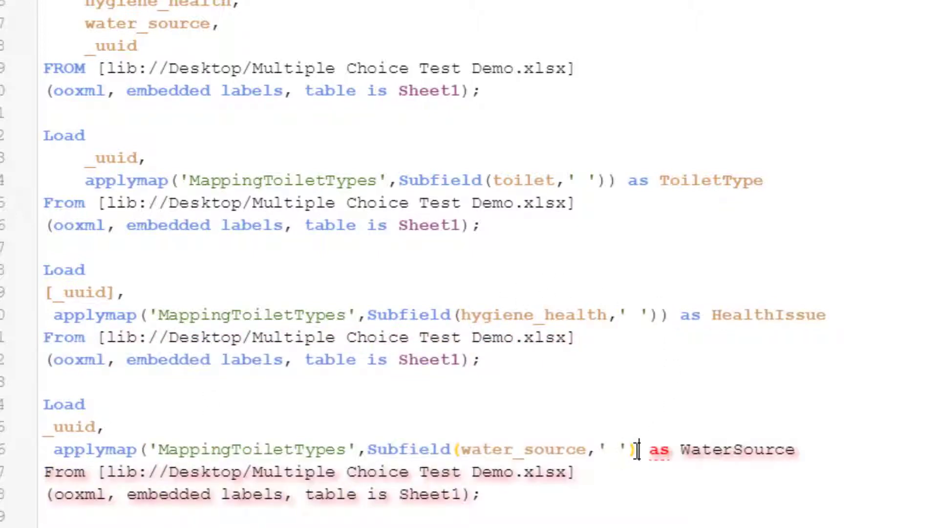
text())
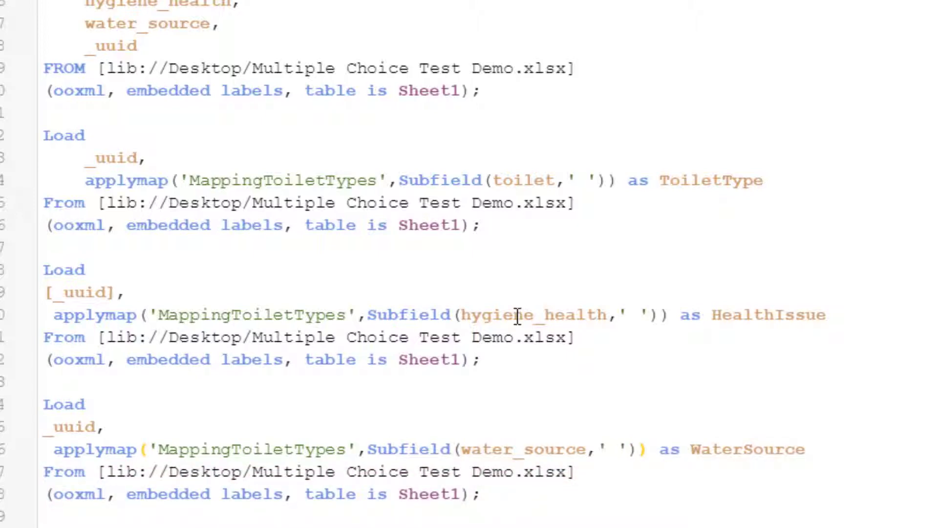
Replace MappingToiletTypes in the water_source applymap call with the name MappingWaterSources copied from the MappingTables section
drag(158, 315, 294, 315)
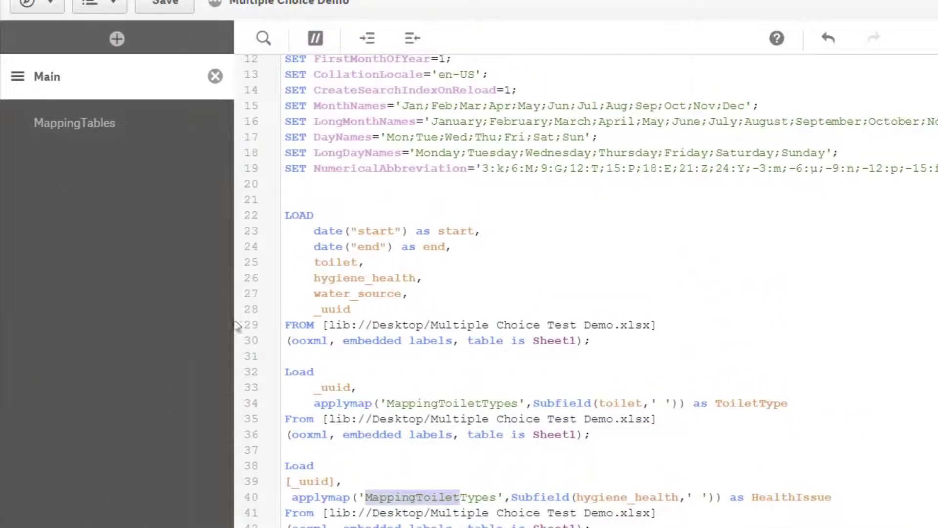
click(81, 123)
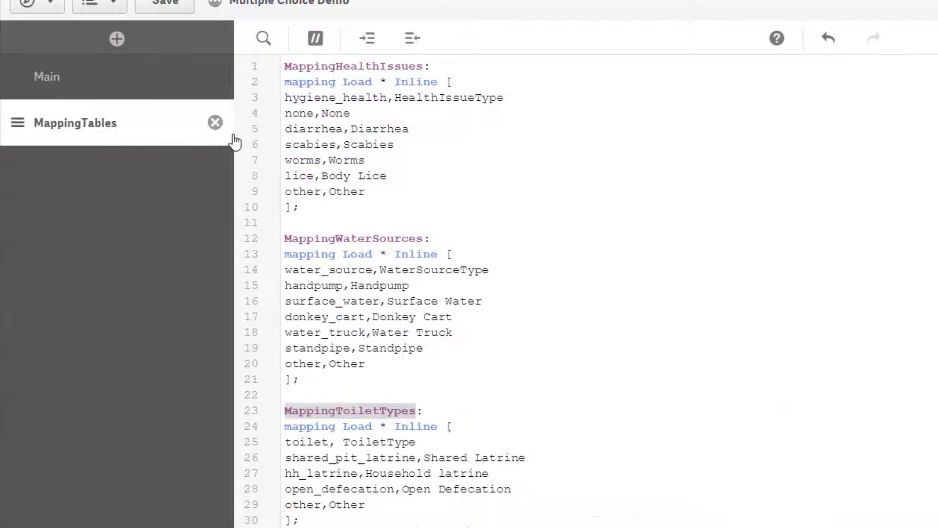
click(417, 238)
drag(422, 238, 286, 241)
key(ctrl+c)
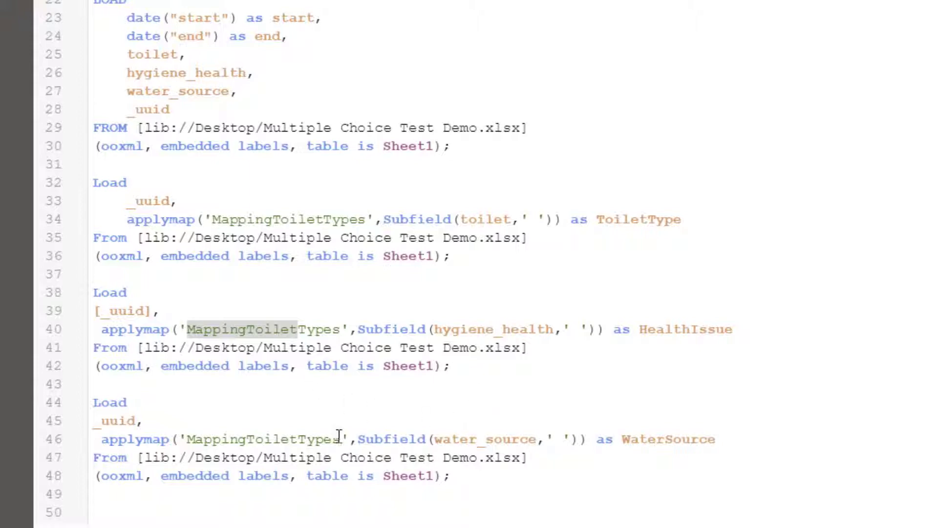
drag(340, 438, 188, 438)
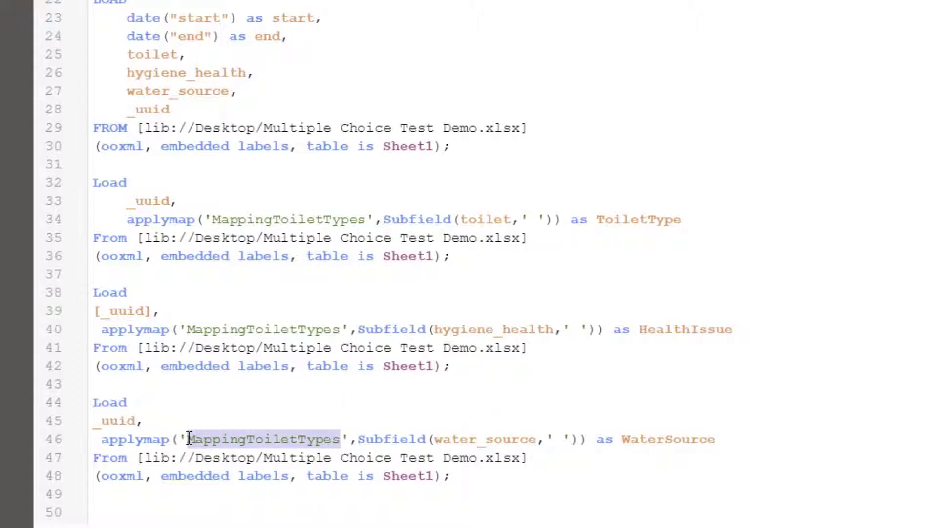
key(ctrl+v)
Replace MappingToiletTypes in the hygiene_health applymap call with the name MappingHealthIssues copied from the MappingTables section
click(88, 122)
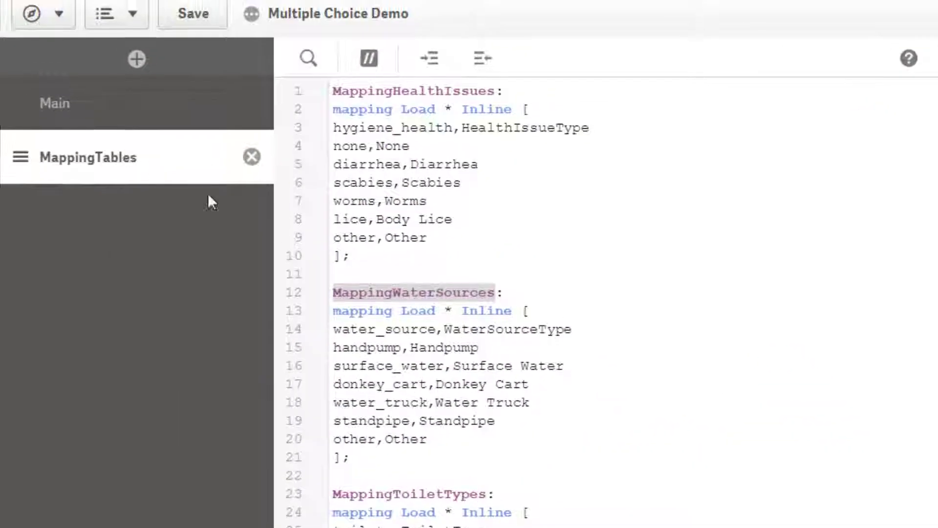
drag(496, 91, 335, 93)
key(ctrl+c)
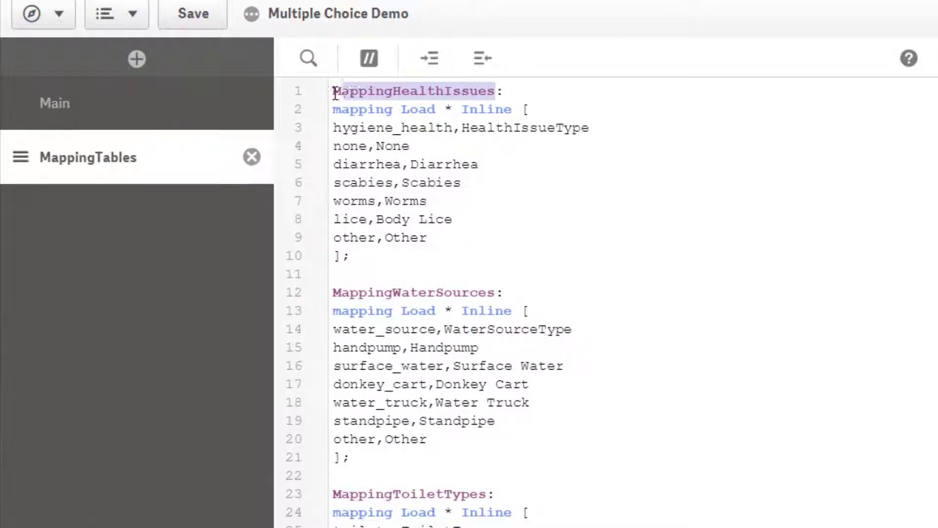
click(54, 102)
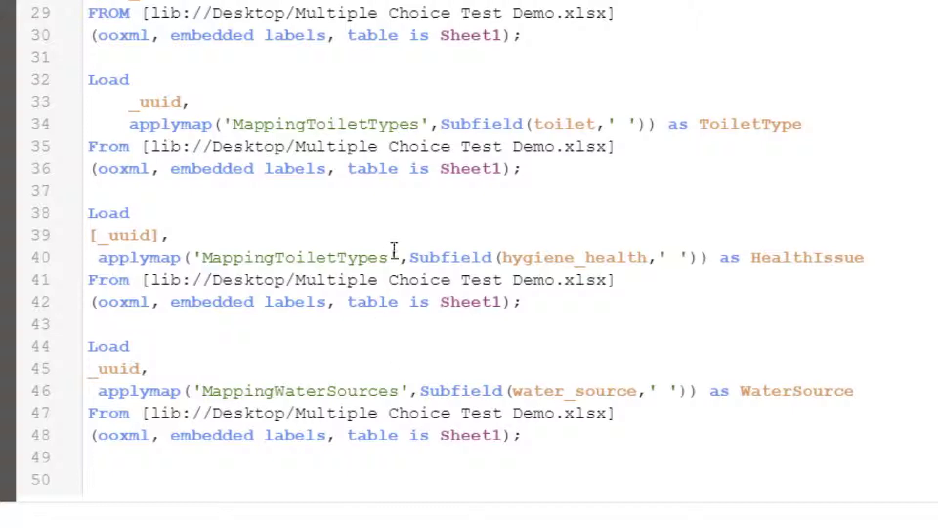
drag(390, 256, 207, 250)
key(ctrl+v)
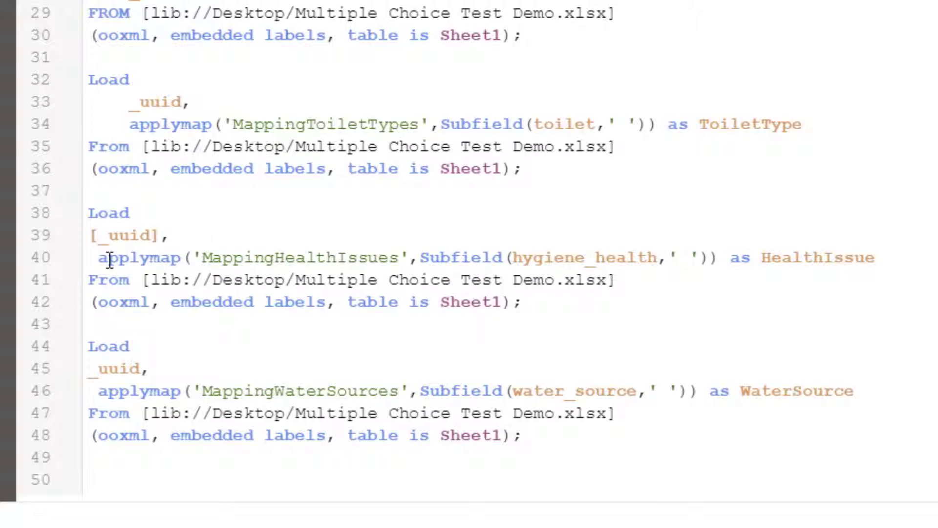
drag(99, 258, 175, 266)
click(192, 273)
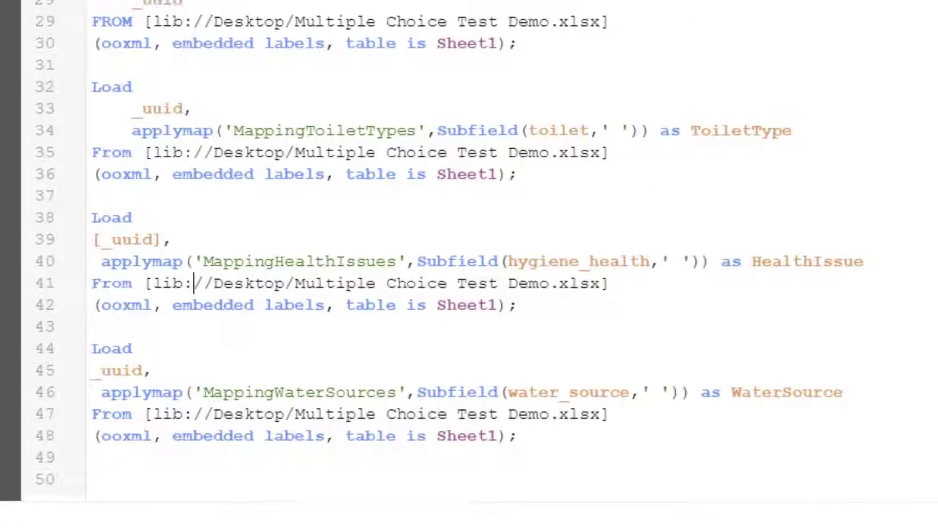
Cut the three applymap Load statements for toilet, hygiene_health and water_source out of the Main section
drag(522, 435, 289, 335)
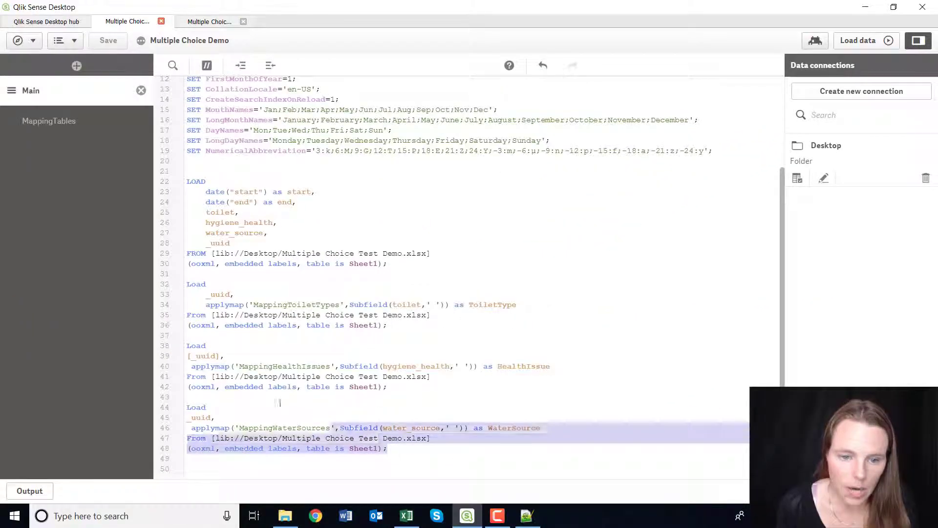
drag(279, 402, 176, 286)
click(313, 306)
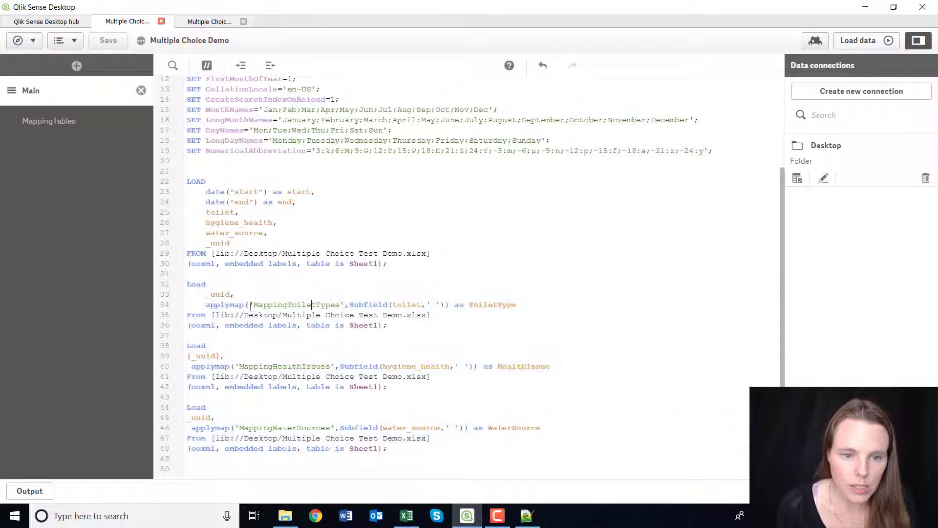
drag(413, 448, 186, 285)
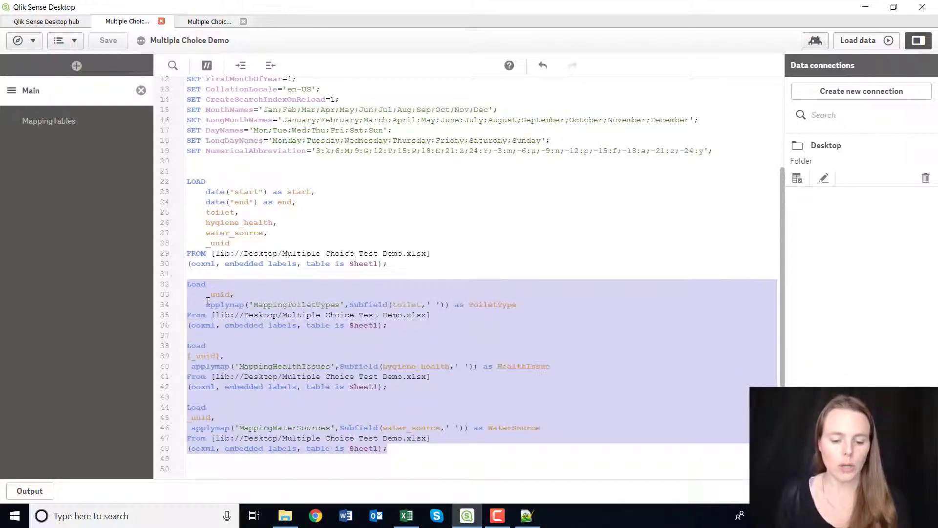
key(ctrl+x)
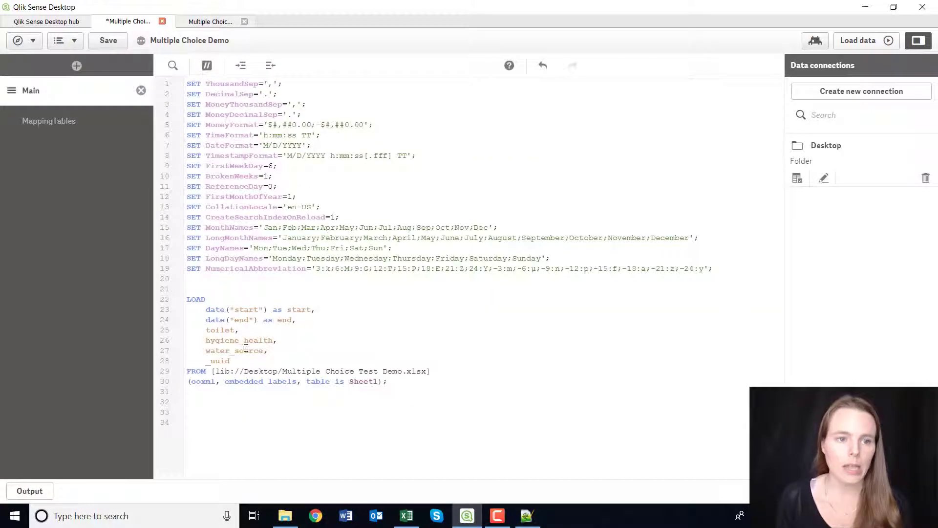
Paste the cut Load statements into a new script section named Subfields and move that section below MappingTables
click(76, 66)
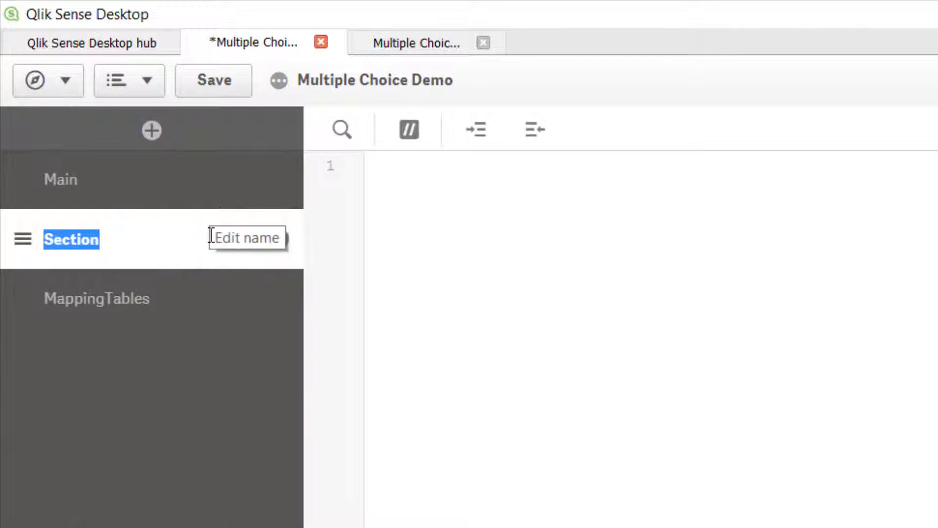
text(Subfields)
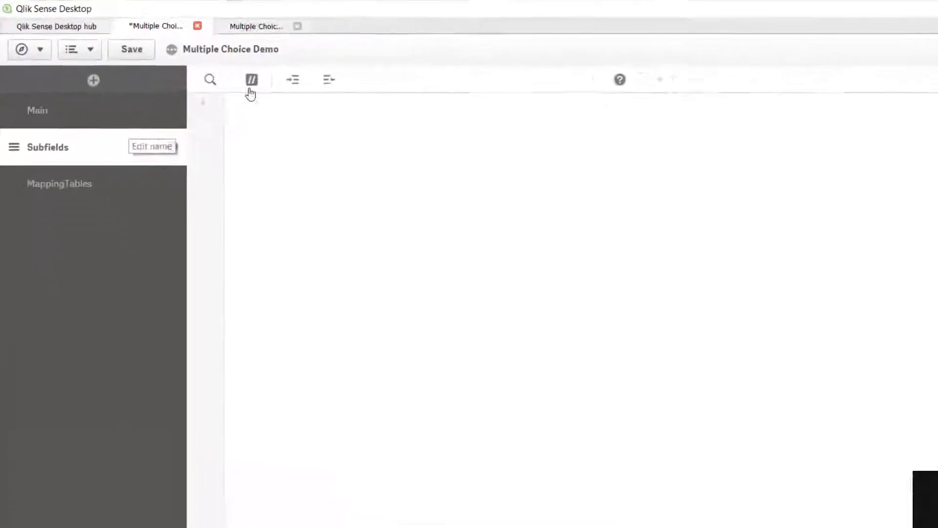
click(427, 206)
key(ctrl+v)
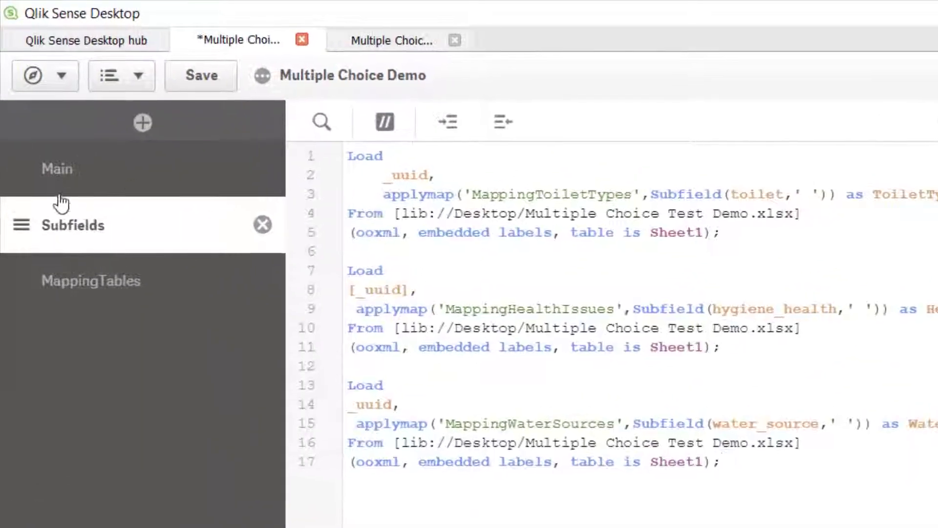
drag(21, 227, 25, 314)
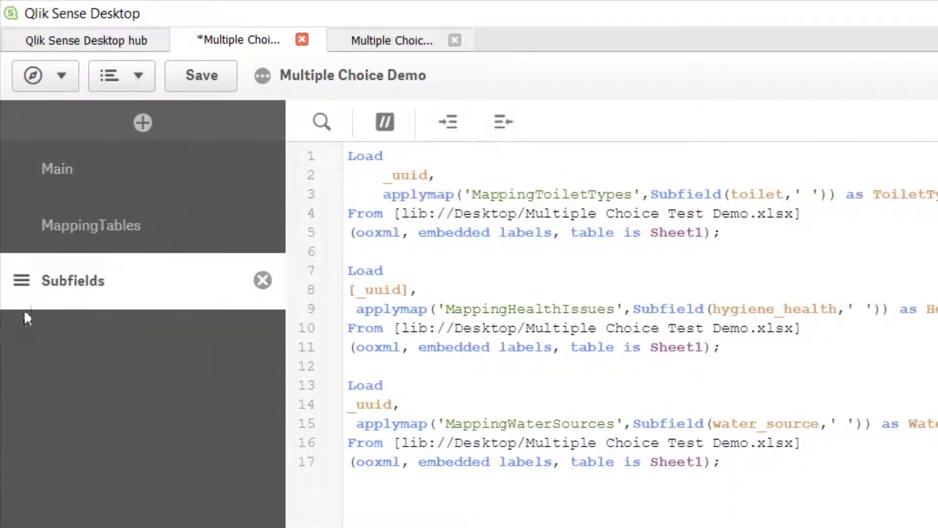
click(425, 246)
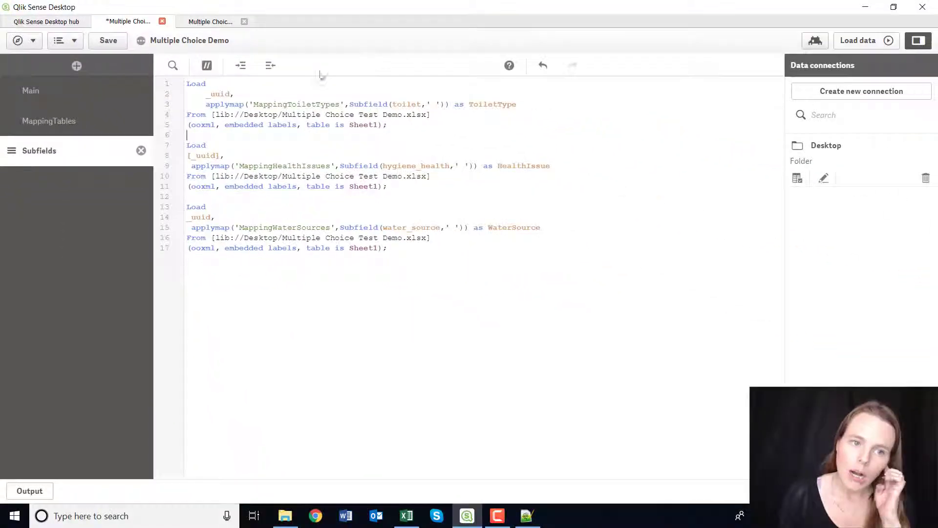
Check the Main, MappingTables and Subfields sections in order, run the data load and close its progress report
click(60, 89)
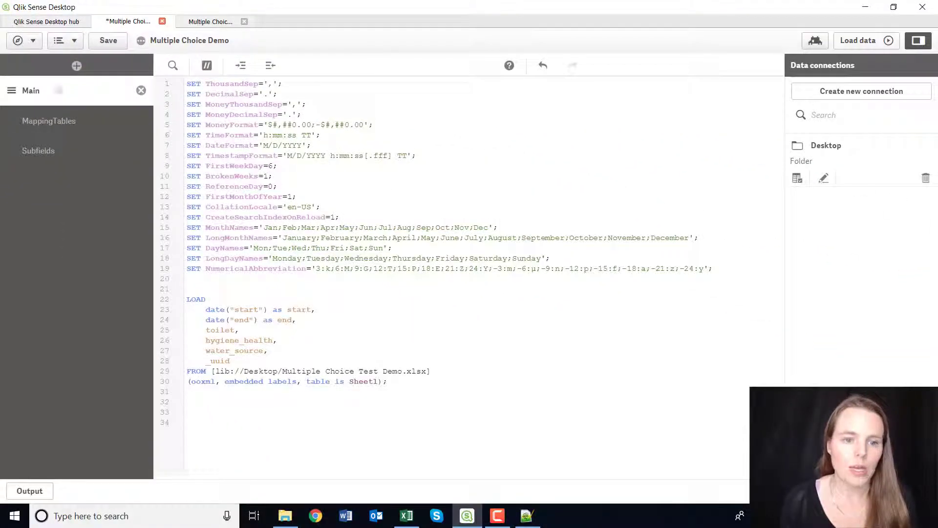
click(95, 127)
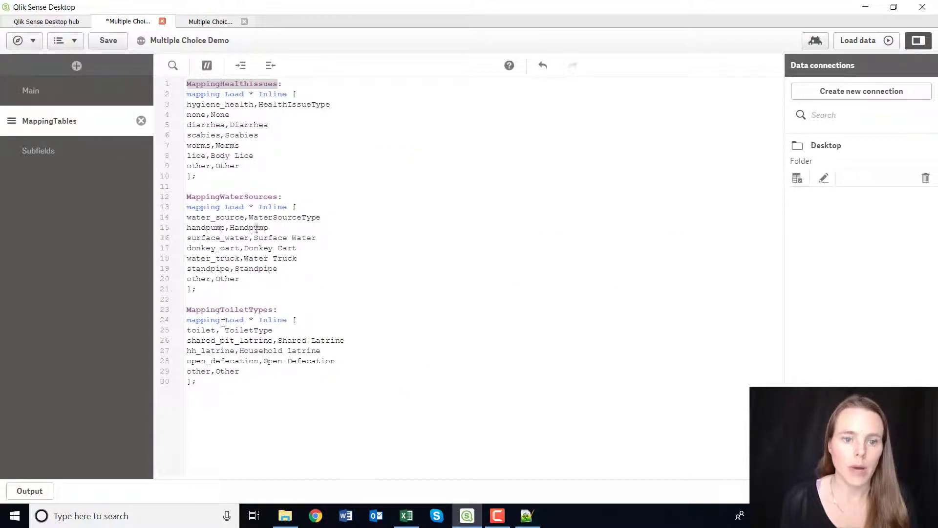
click(38, 150)
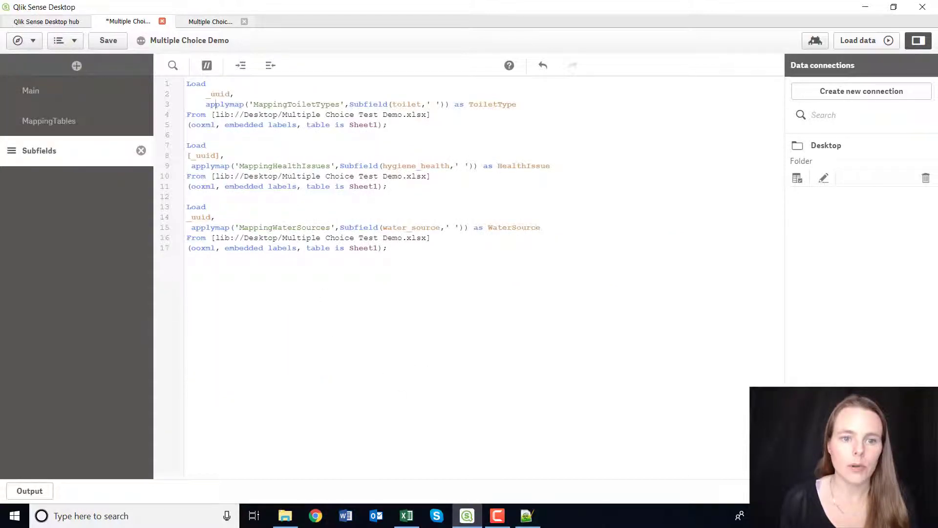
drag(206, 104, 470, 104)
click(493, 165)
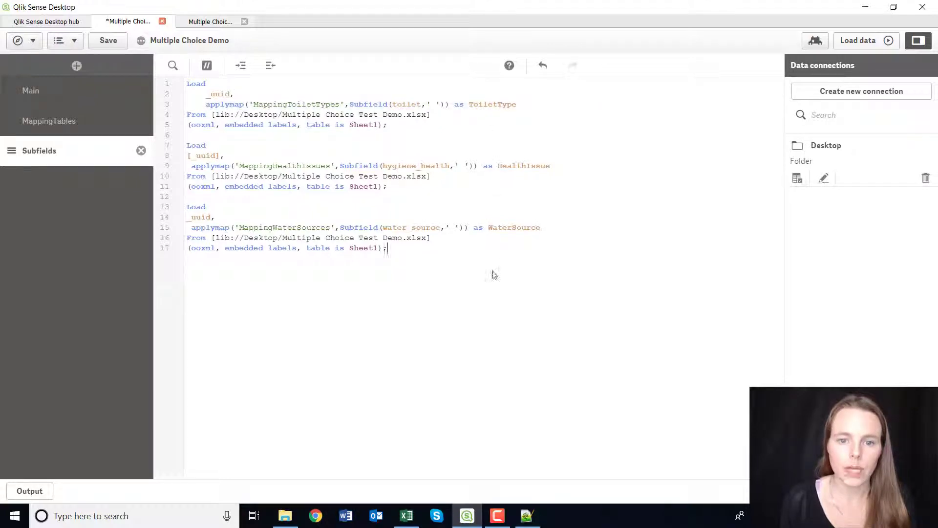
click(860, 45)
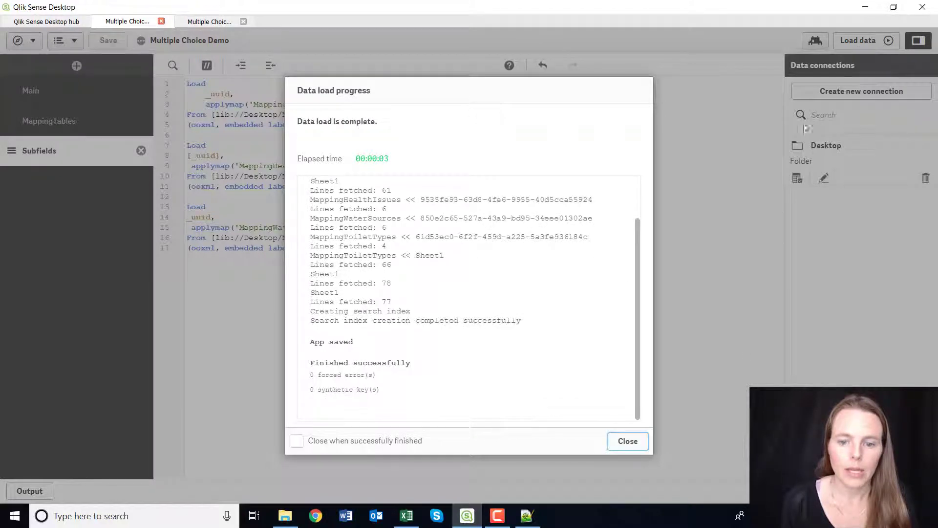
click(627, 441)
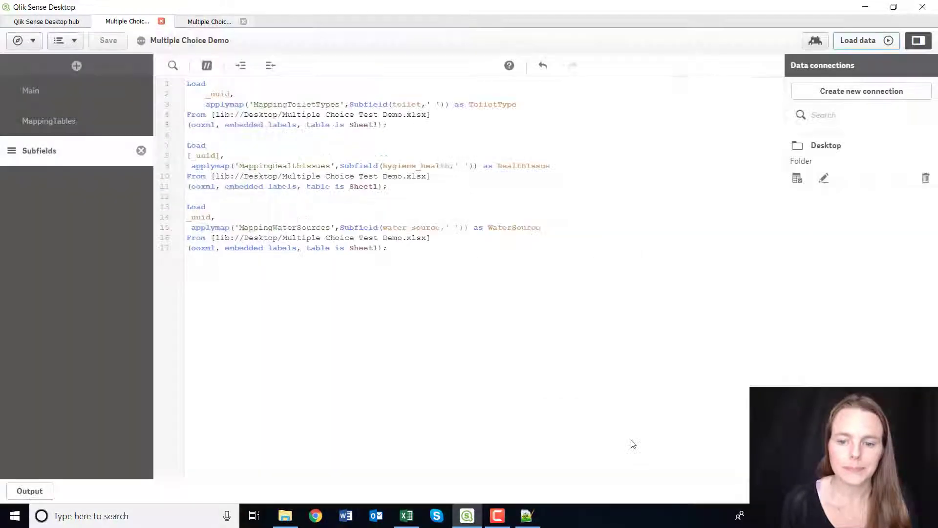
Examine the category labels of the Health Issue, Water Source and Toilet Type bar charts on the Multiple Choice Demo sheet
click(210, 22)
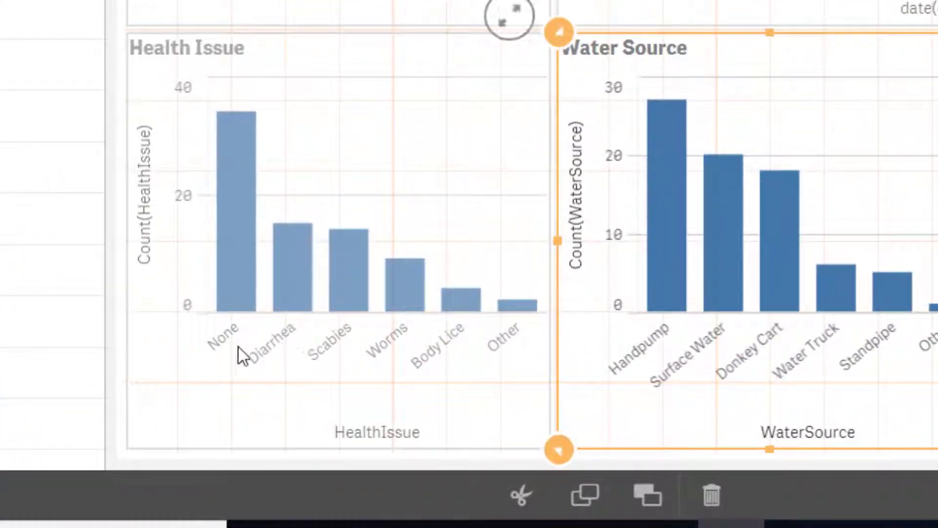
click(244, 425)
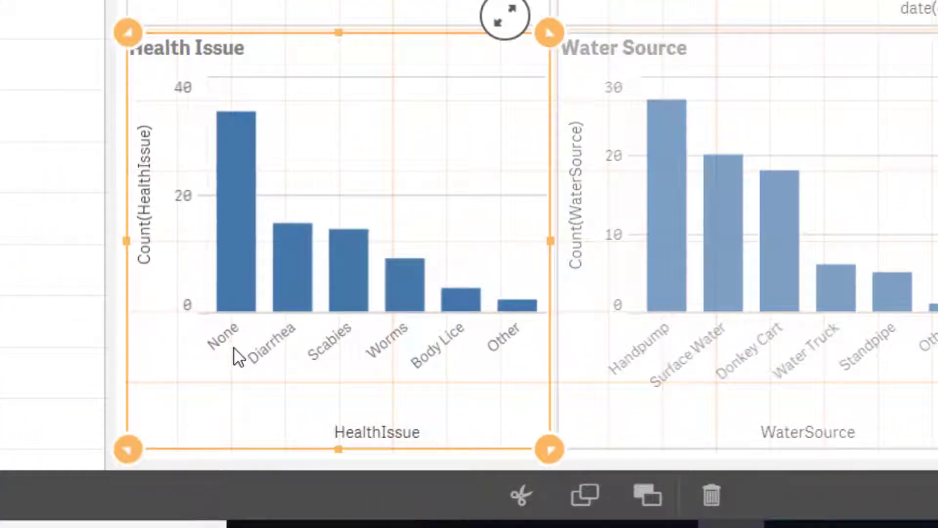
click(756, 421)
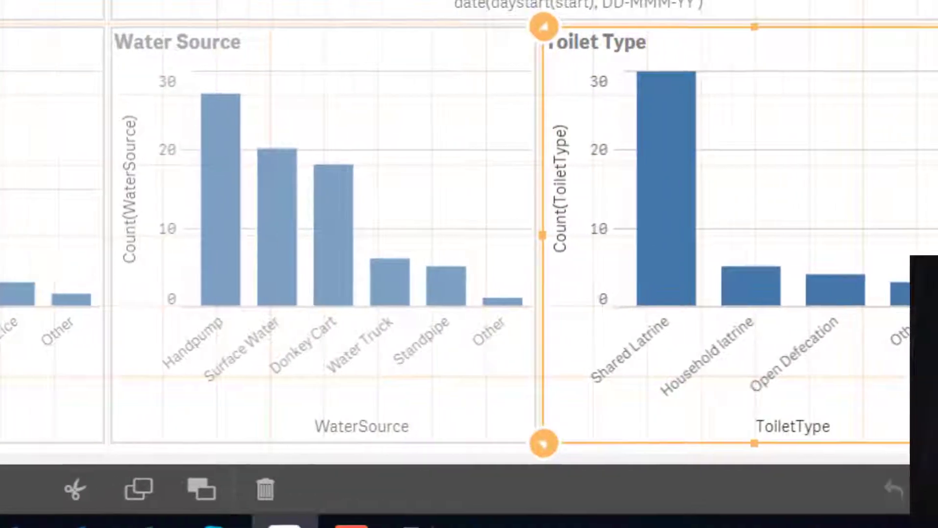
click(218, 381)
click(744, 424)
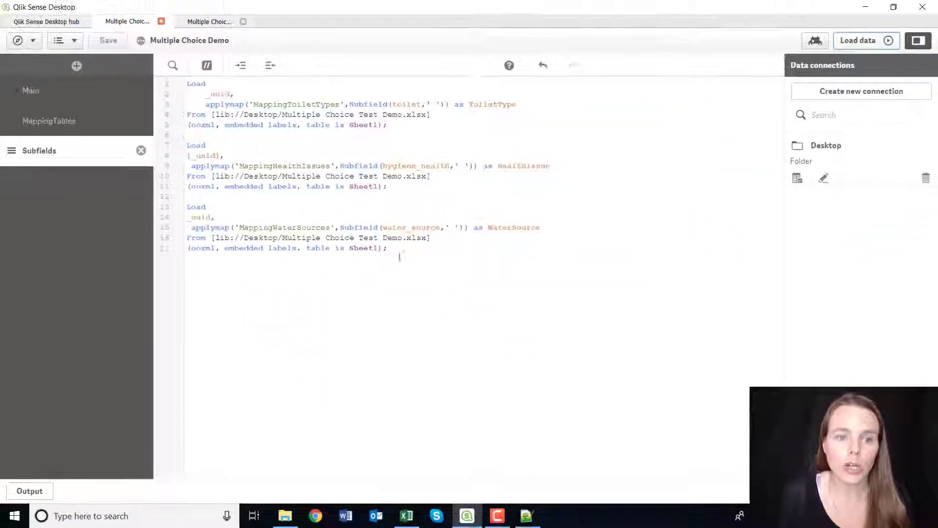
Go over the Subfields, MappingTables and Main script sections again and return to the sheet with the bar charts
drag(245, 103, 446, 287)
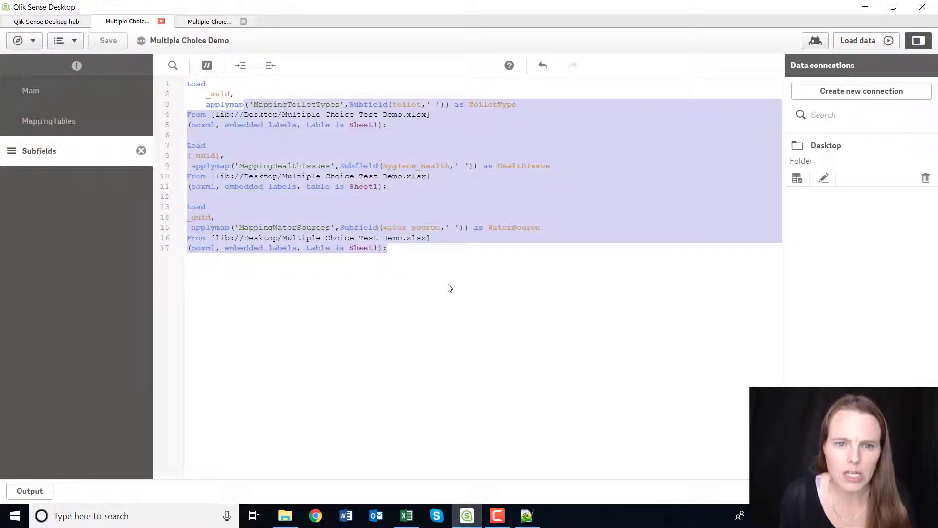
click(446, 287)
click(45, 122)
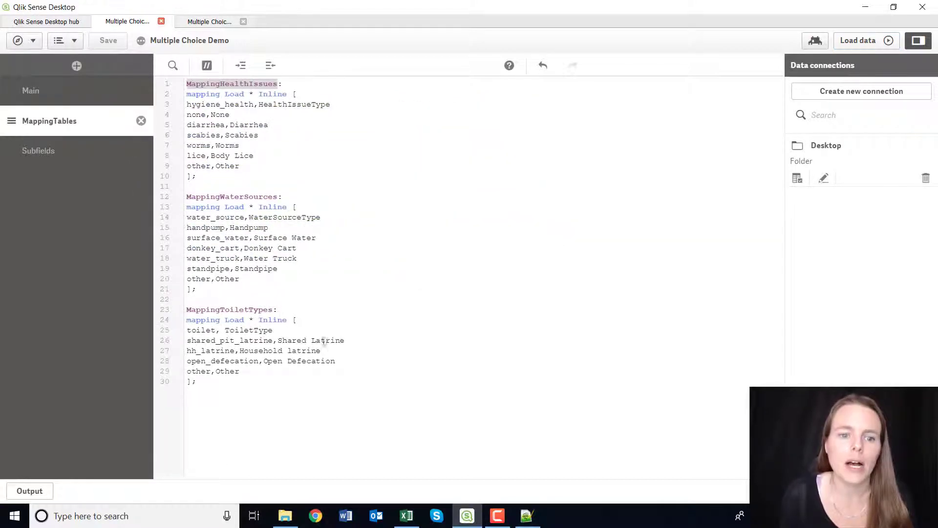
drag(245, 383, 80, 104)
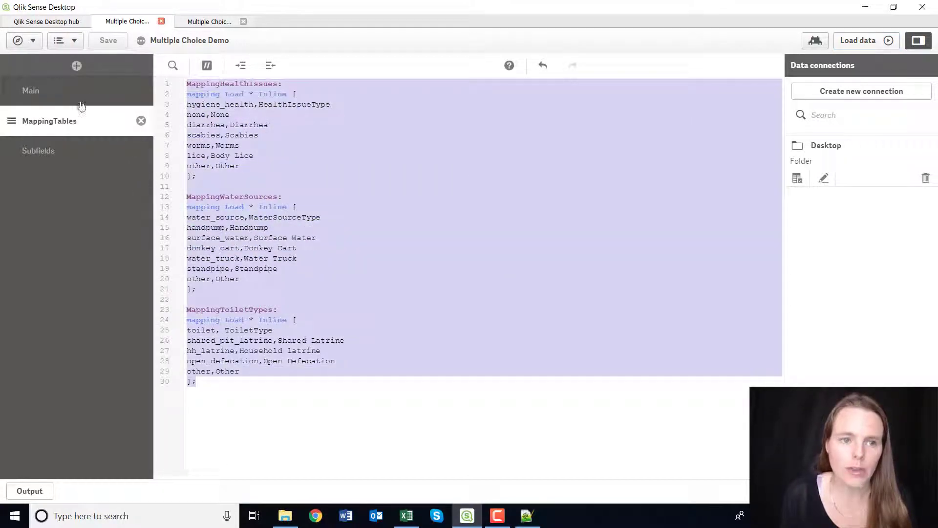
click(80, 105)
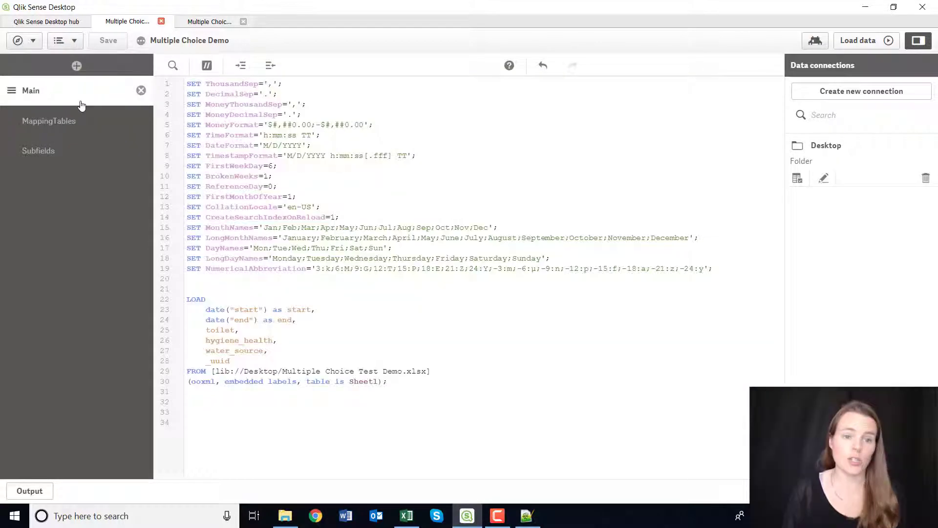
click(209, 21)
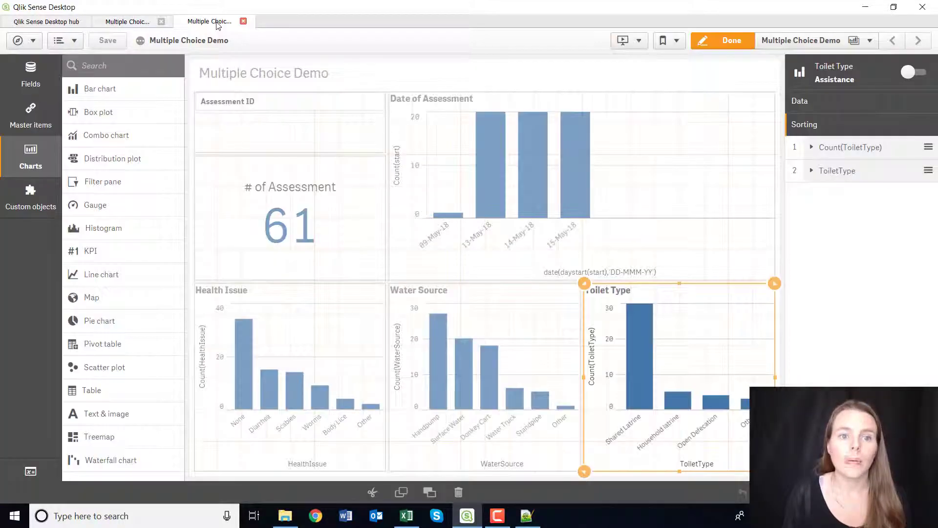